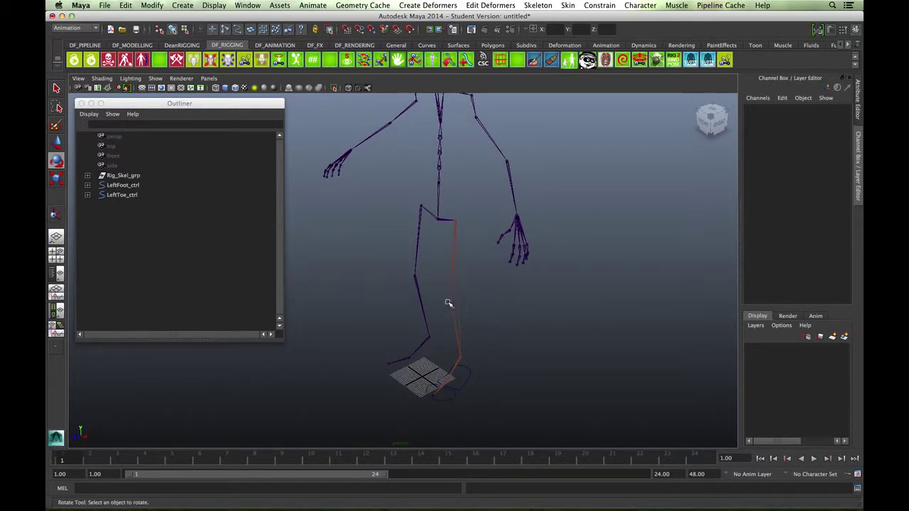
Inspect the left leg joint chain from thigh to foot, including how the knee and foot controls align, from several angles.
click(453, 248)
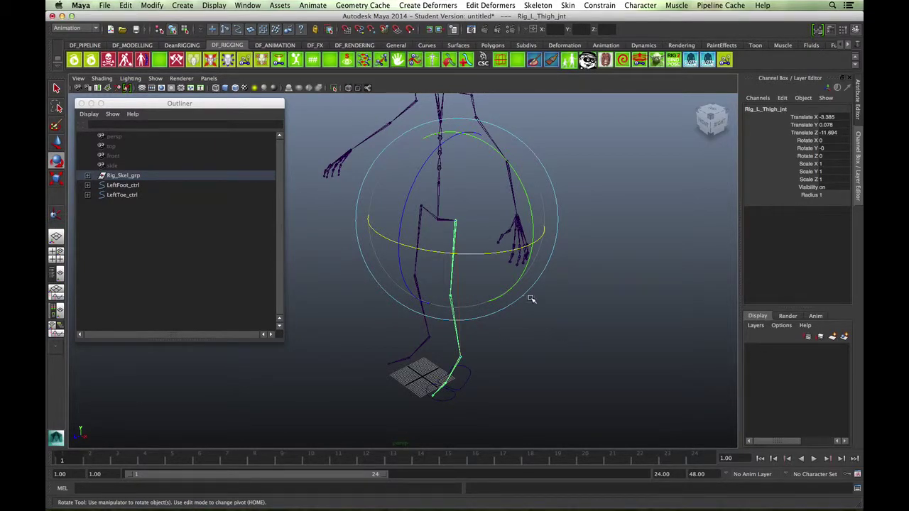
alt+drag(596, 314, 507, 334)
click(536, 345)
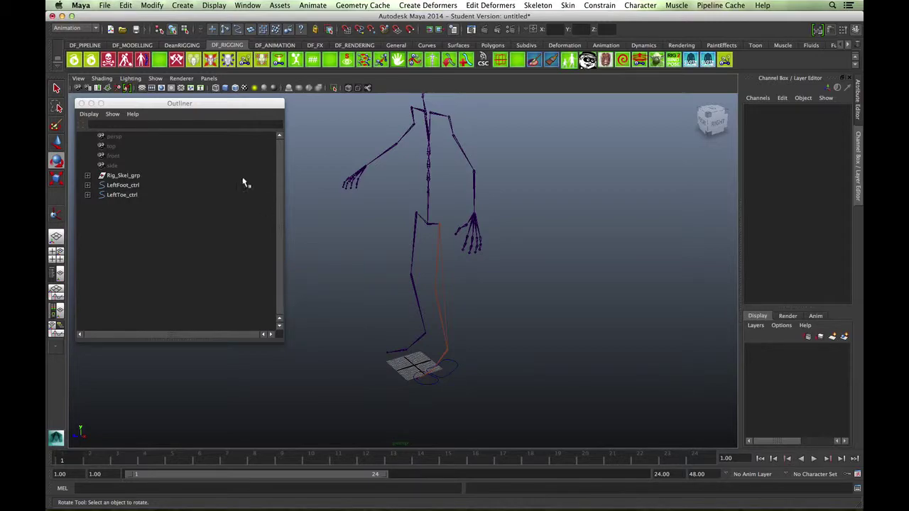
drag(283, 195, 221, 196)
alt+drag(361, 270, 411, 274)
alt+right_drag(412, 274, 402, 295)
alt+drag(402, 295, 517, 305)
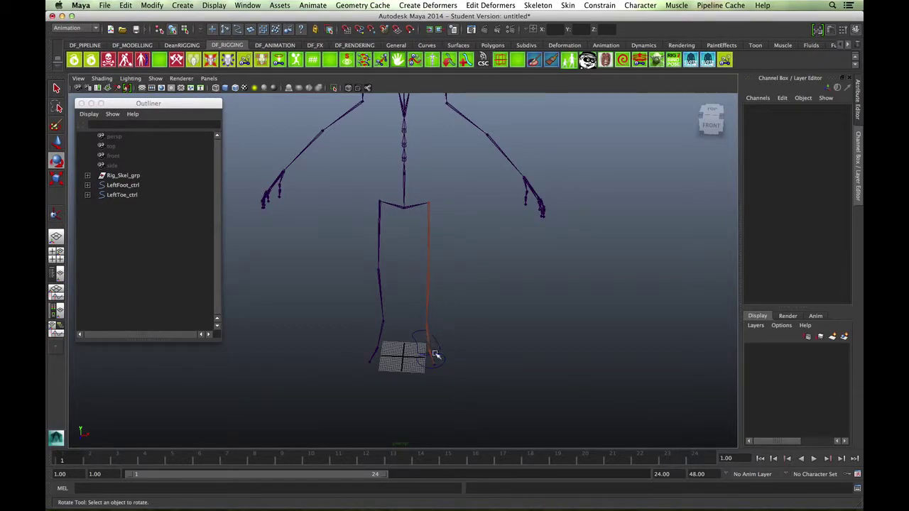
alt+right_drag(552, 385, 458, 377)
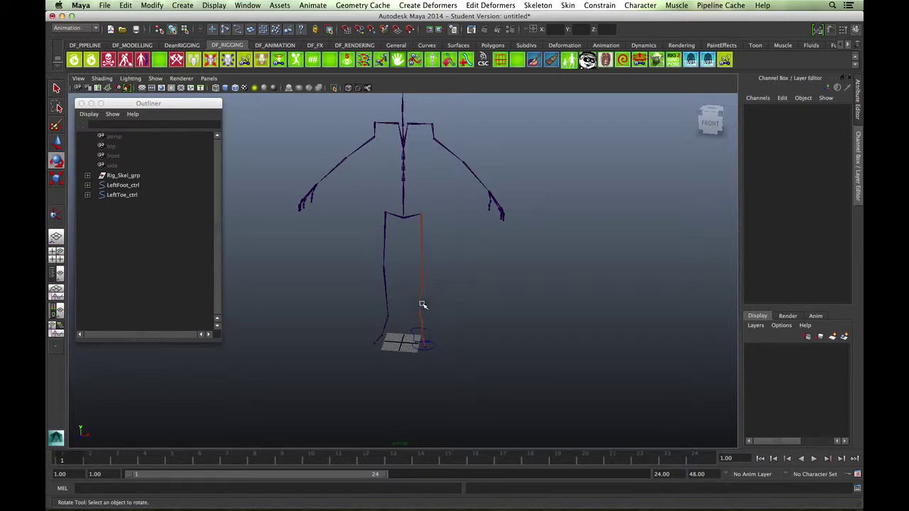
alt+drag(434, 323, 421, 301)
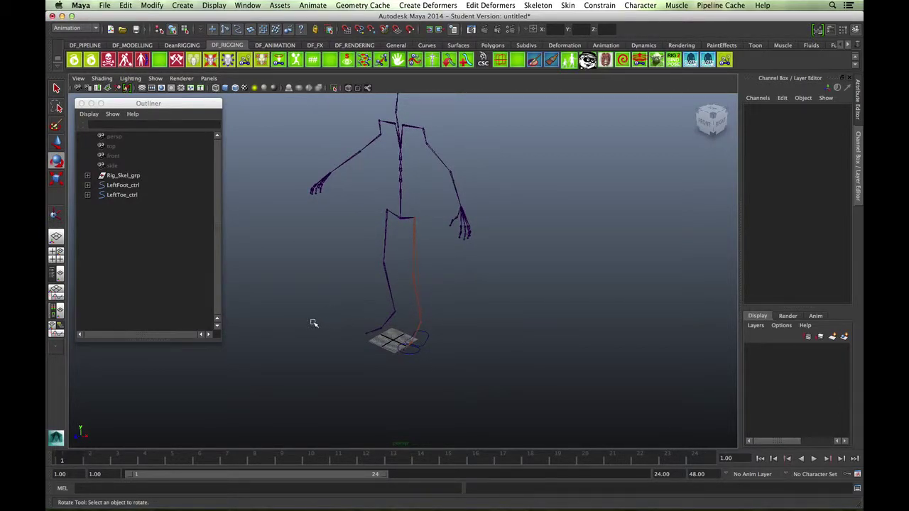
alt+drag(315, 321, 361, 318)
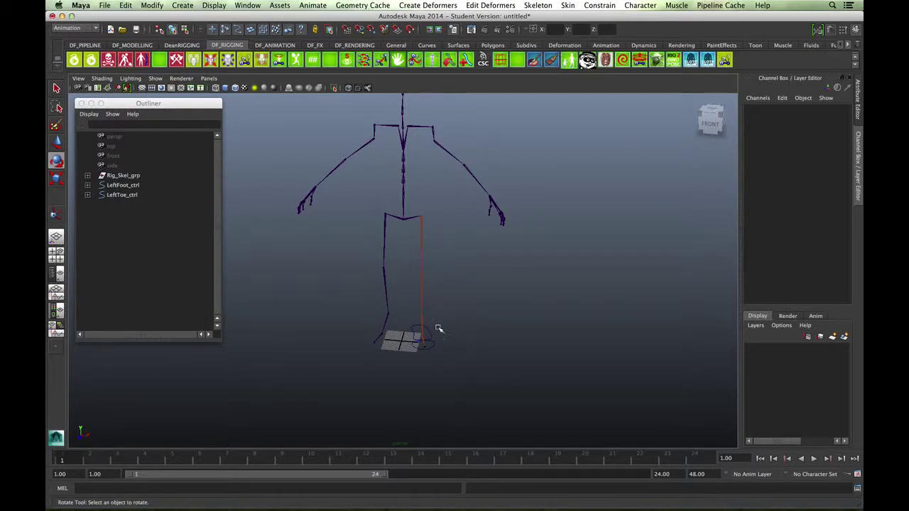
alt+drag(455, 364, 407, 308)
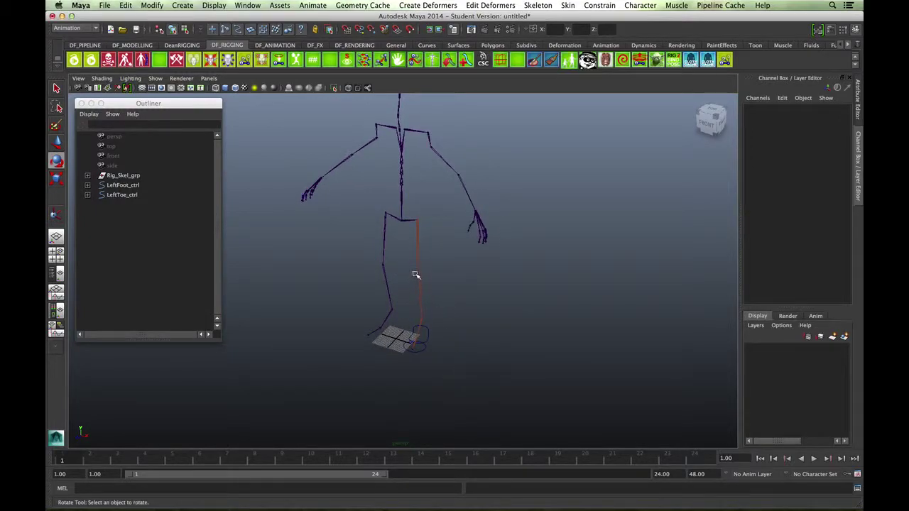
alt+drag(422, 306, 424, 269)
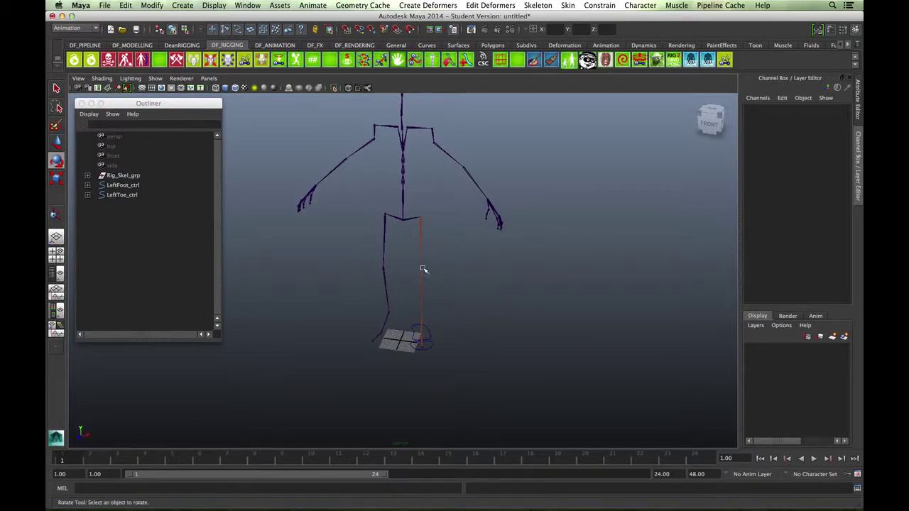
alt+right_drag(402, 268, 459, 330)
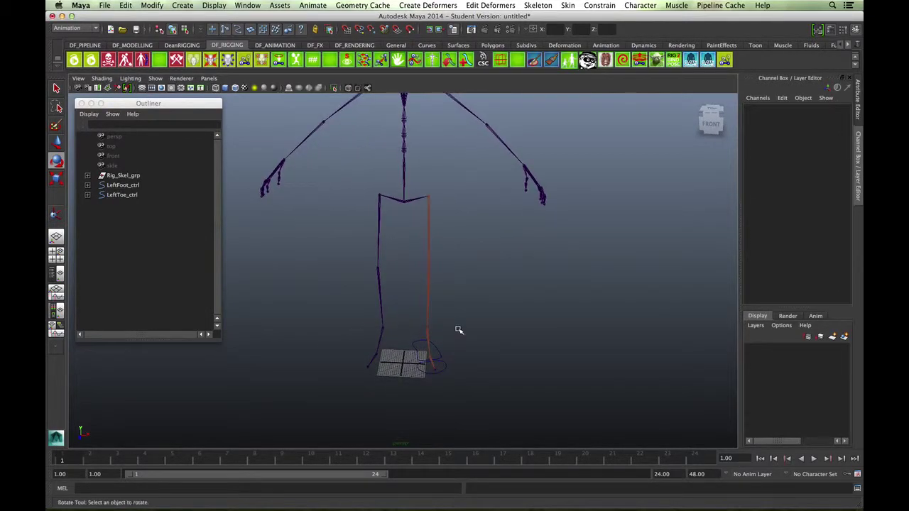
mouse_move(350, 349)
alt+mouse_down()
mouse_move(408, 349)
mouse_move(345, 345)
alt+mouse_up()
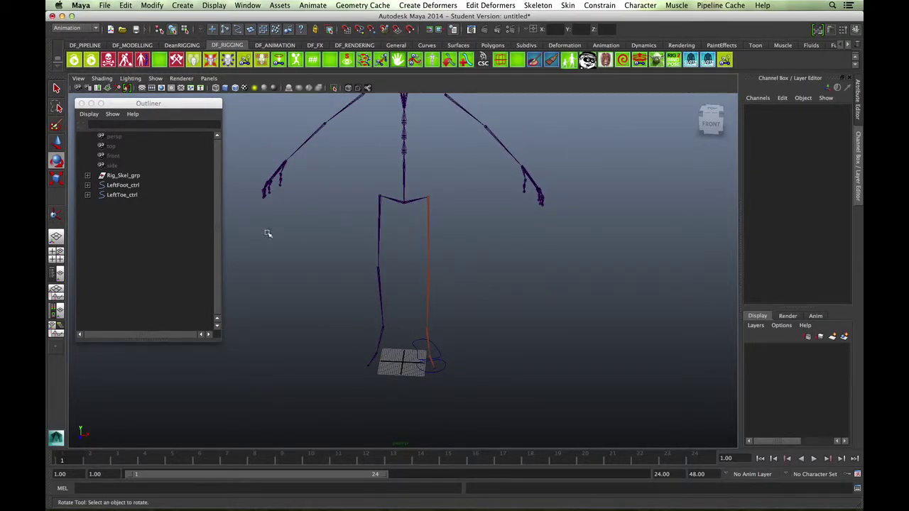
Create a locator and place it at the left knee joint, at about X 12.859, Y 52.934, Z -5.298.
drag(190, 104, 193, 125)
click(183, 6)
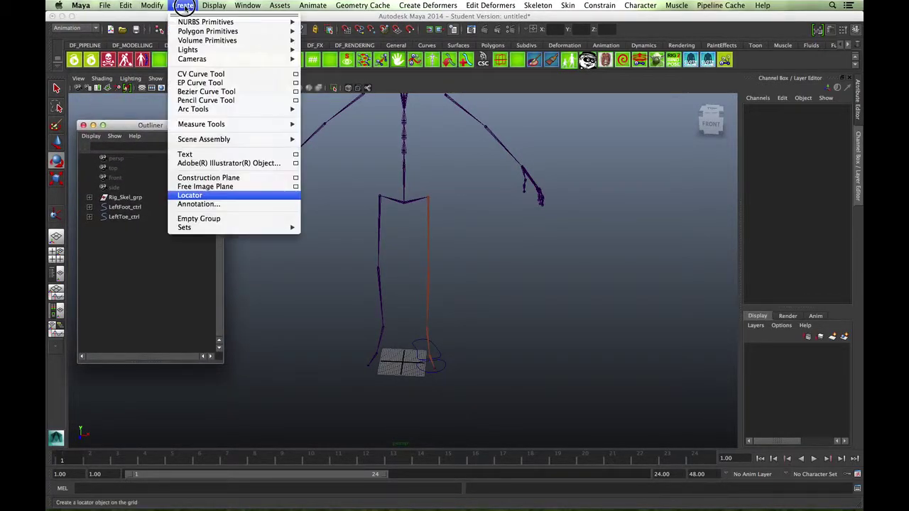
click(190, 196)
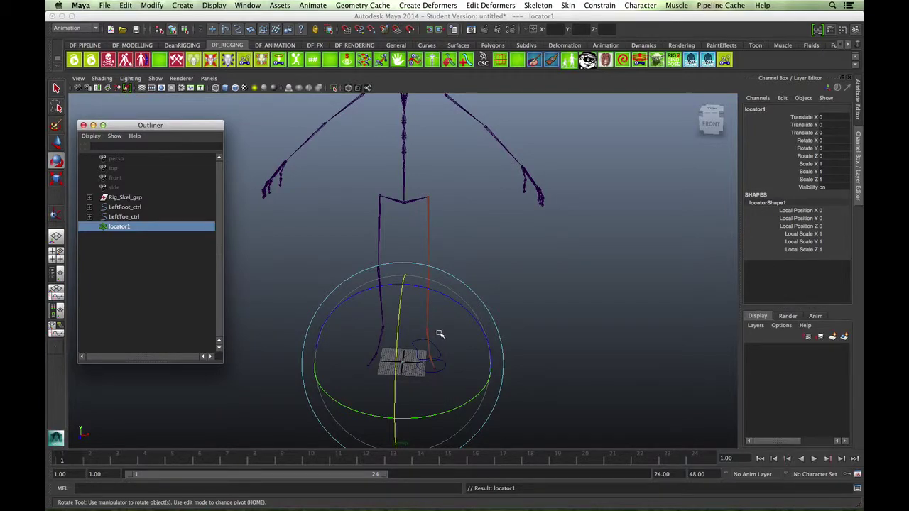
key(w)
drag(398, 365, 433, 288)
alt+drag(524, 321, 544, 308)
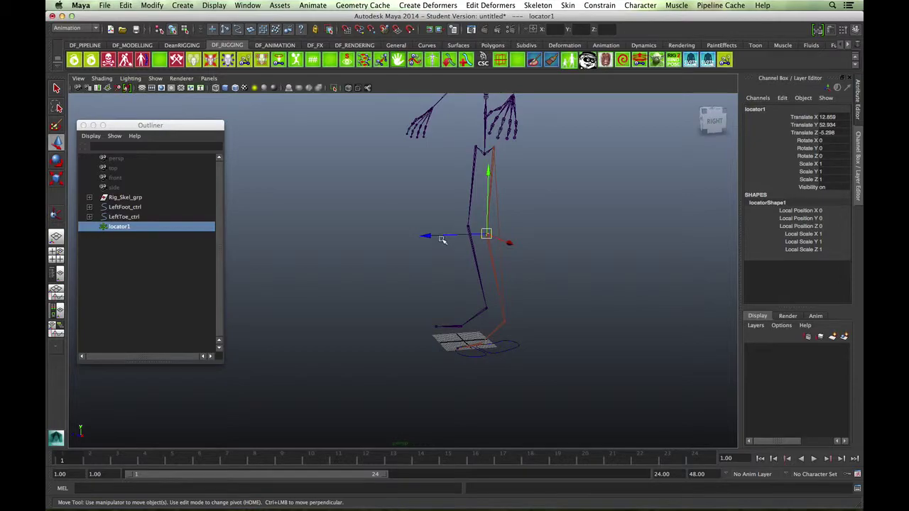
Freeze the knee locator's transformations and move it in front of the leg to about 105.579 in Translate Z.
click(152, 5)
click(359, 179)
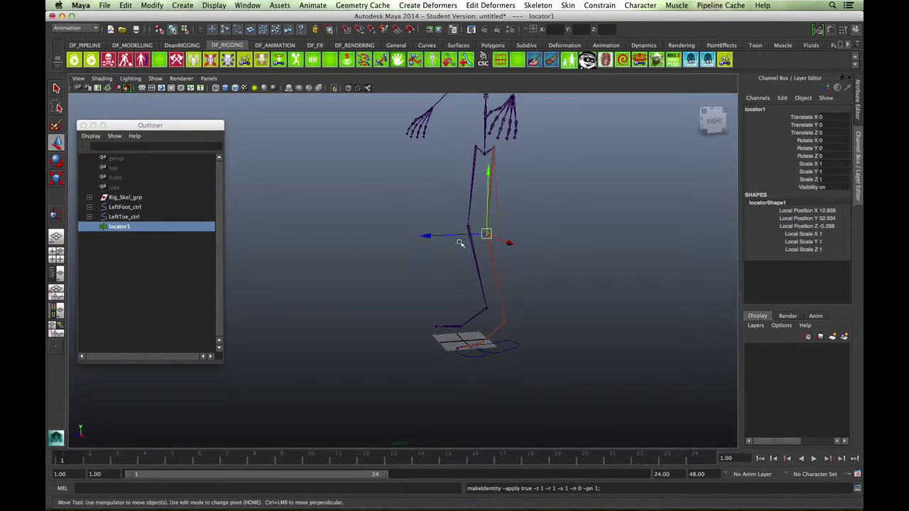
alt+drag(492, 302, 262, 290)
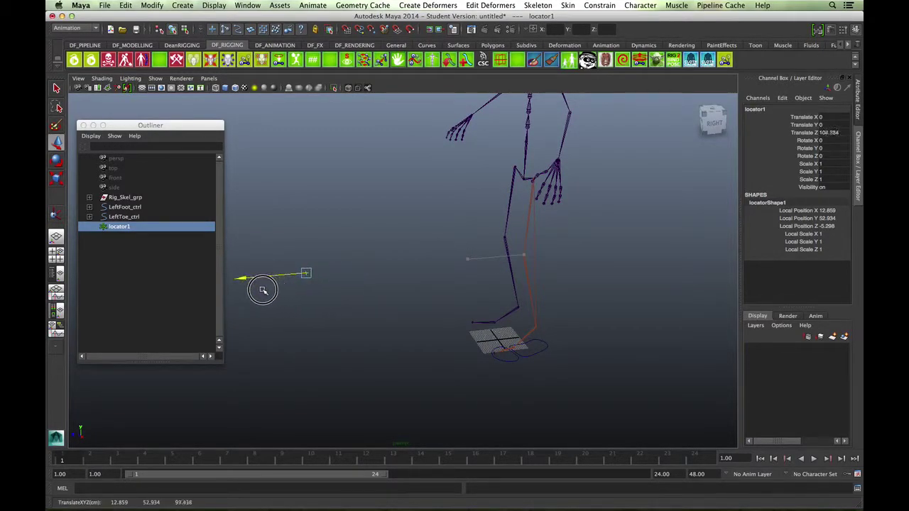
alt+drag(377, 293, 440, 291)
alt+middle_drag(448, 288, 405, 283)
alt+drag(405, 283, 355, 281)
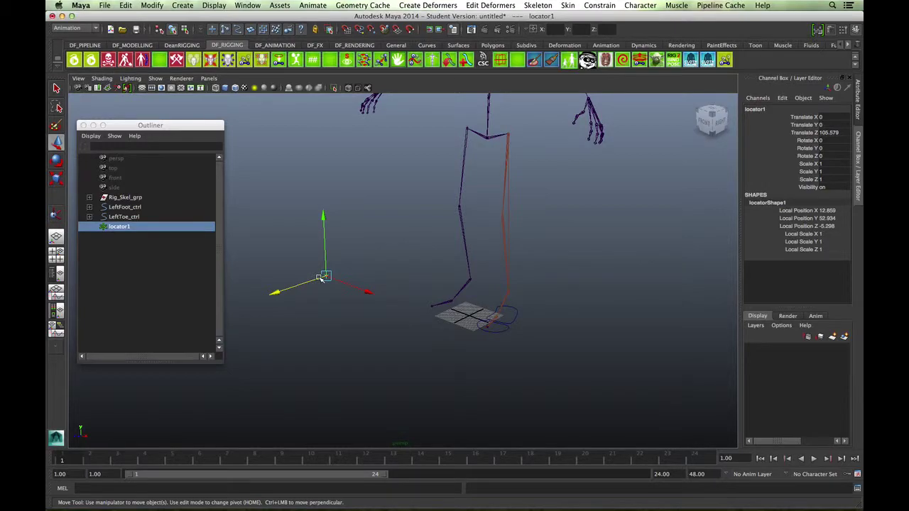
alt+drag(358, 290, 395, 291)
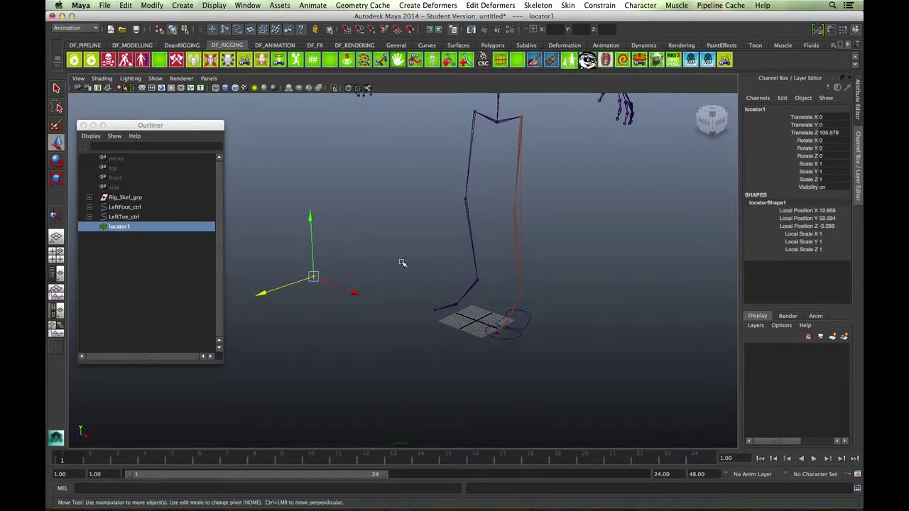
Rename the locator as LeftKnee_ctrl.
double_click(121, 227)
text(LeftKnee_ctrl)
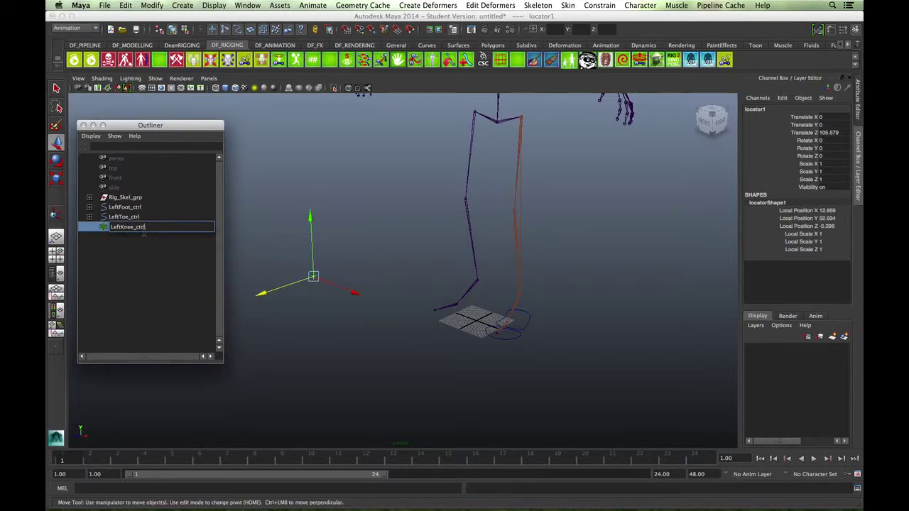
key(Return)
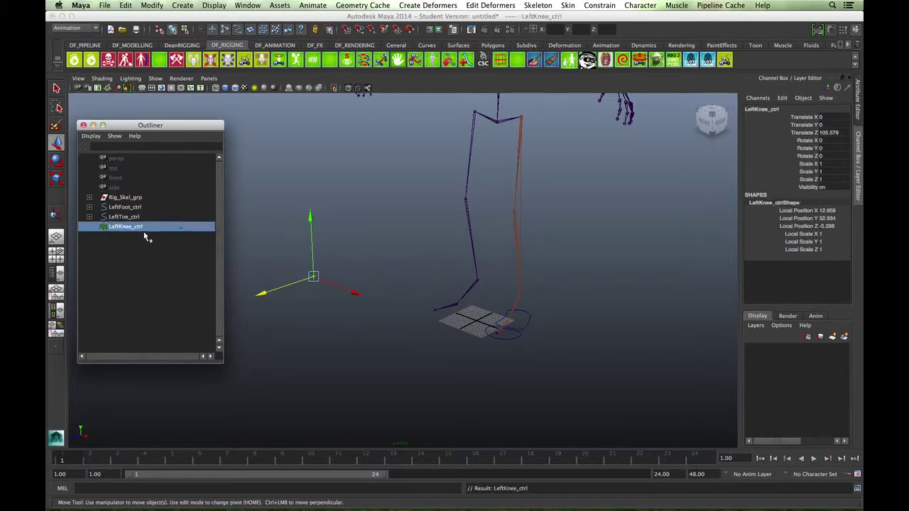
Expand LeftFoot_ctrl and its LeftFootIK_grp, and check which IK handle Ankle_ikh is in the leg.
click(90, 207)
click(99, 216)
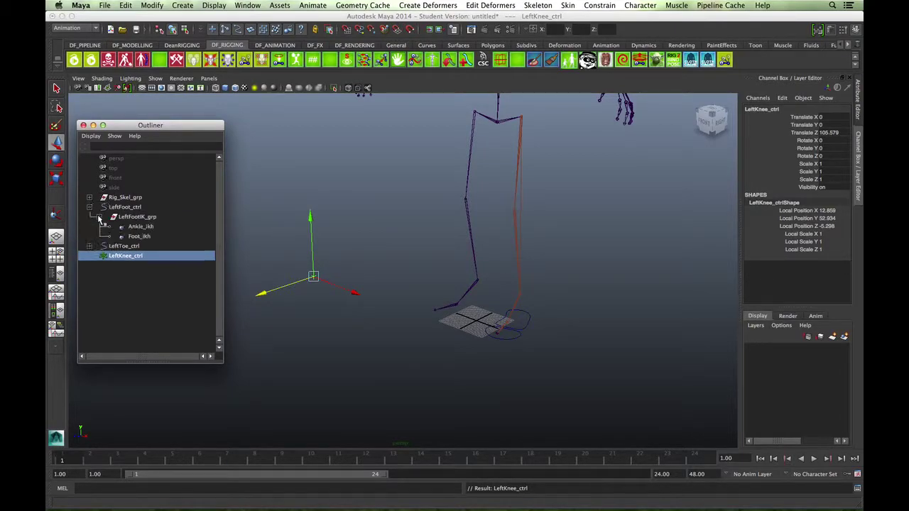
click(142, 227)
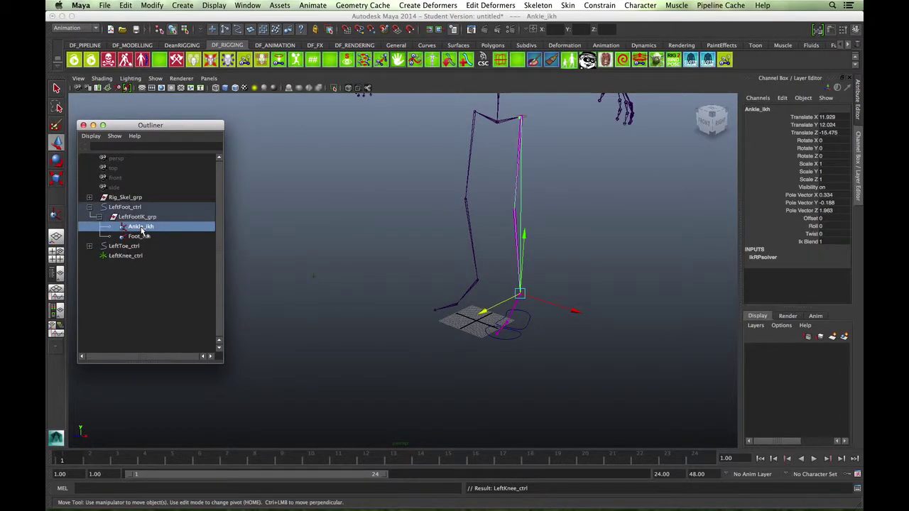
click(334, 315)
mouse_move(380, 323)
alt+right_down()
mouse_move(422, 318)
mouse_move(386, 316)
alt+right_up()
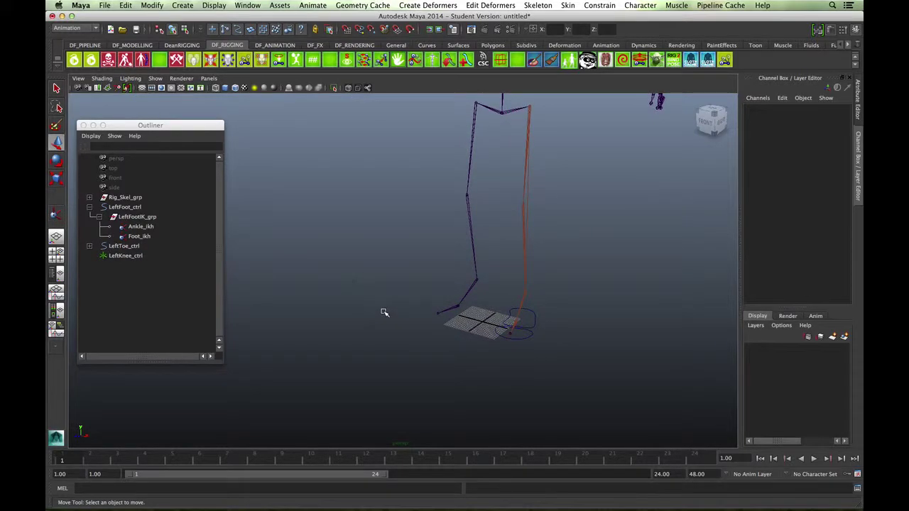
Add a Pole Vector constraint with weight 1 from LeftKnee_ctrl to the Ankle_ikh handle.
click(354, 283)
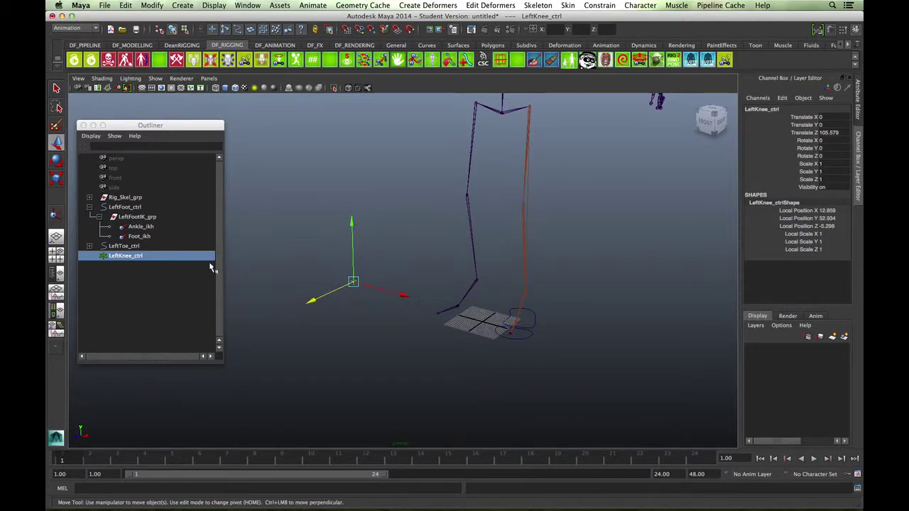
ctrl+click(141, 226)
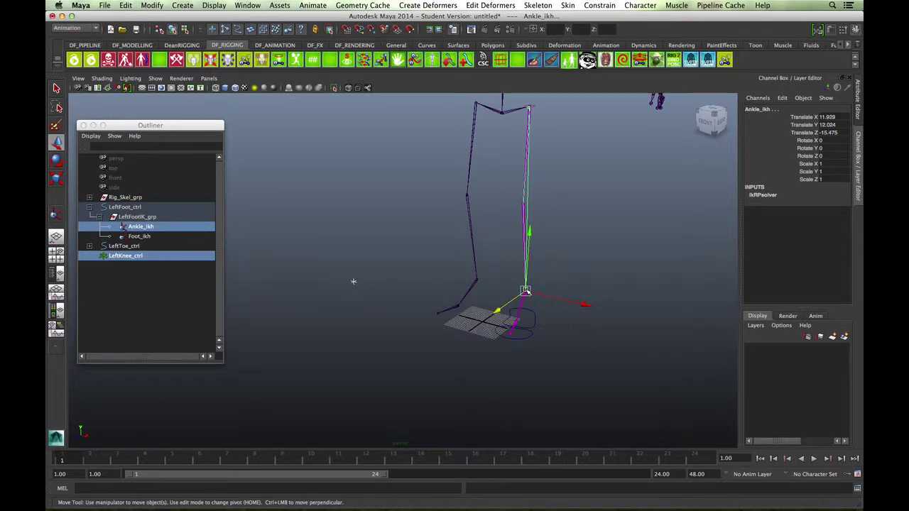
alt+drag(571, 324, 581, 327)
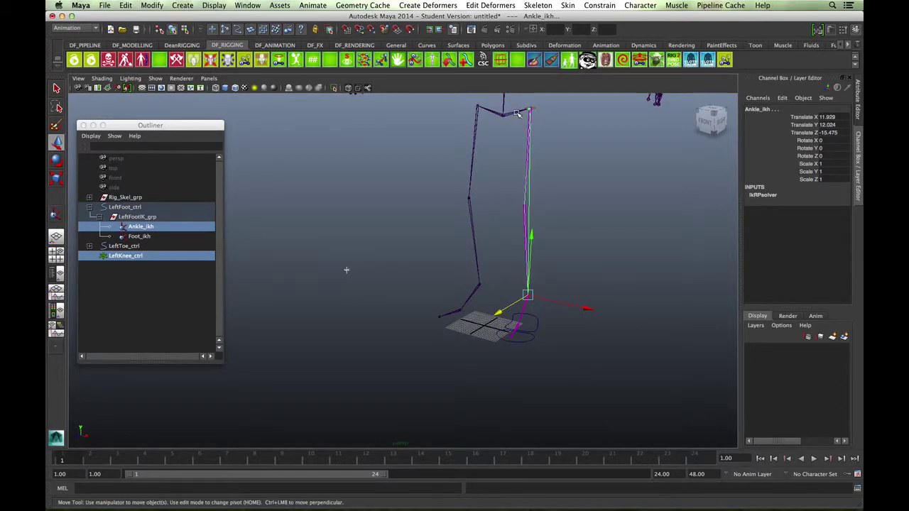
alt+drag(471, 208, 562, 213)
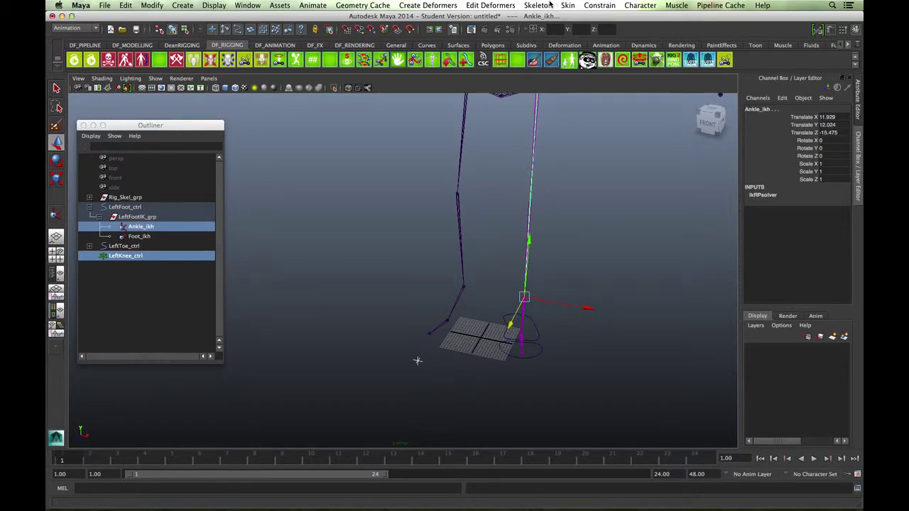
click(610, 7)
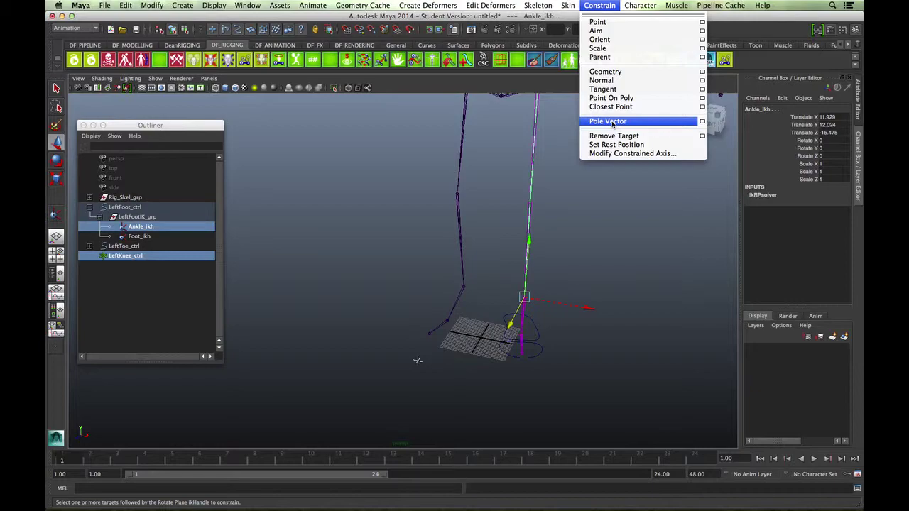
click(702, 121)
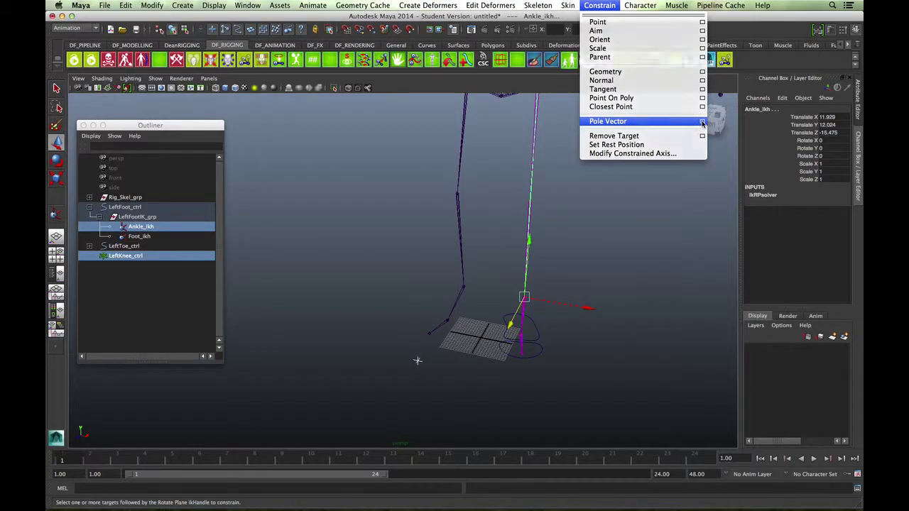
drag(518, 179, 766, 136)
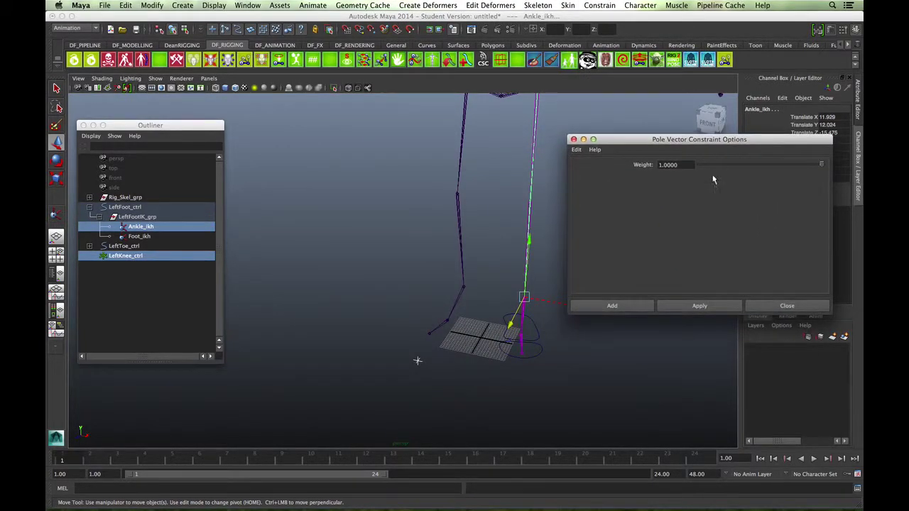
click(614, 306)
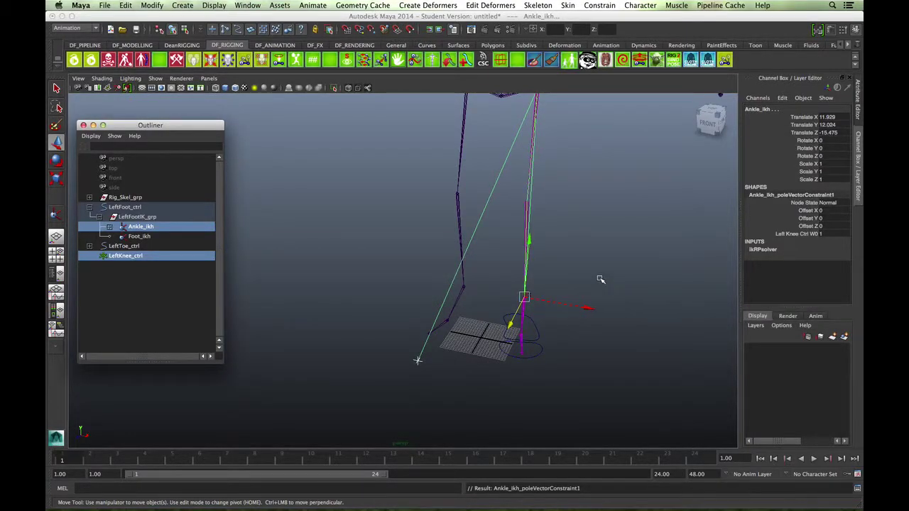
Move LeftKnee_ctrl sideways to about 28.469 in Translate X to test how the left knee follows it.
alt+drag(603, 265, 523, 302)
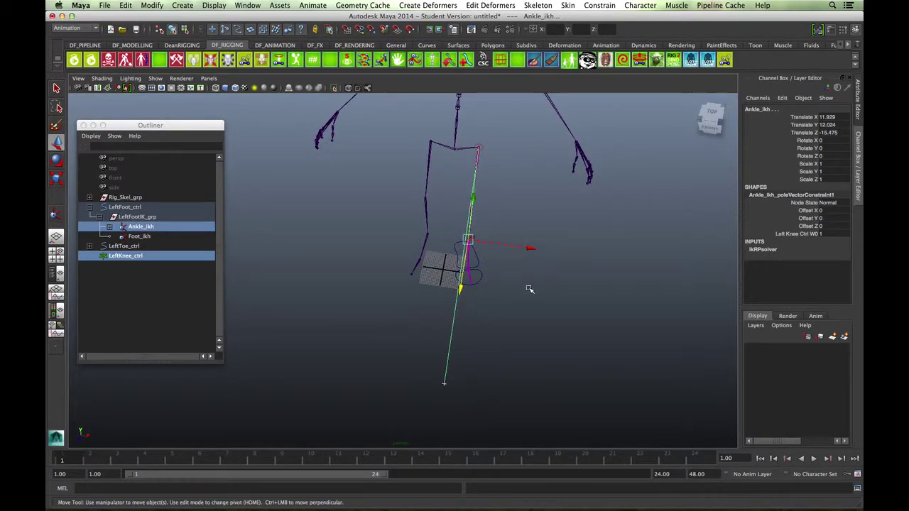
alt+drag(510, 280, 524, 304)
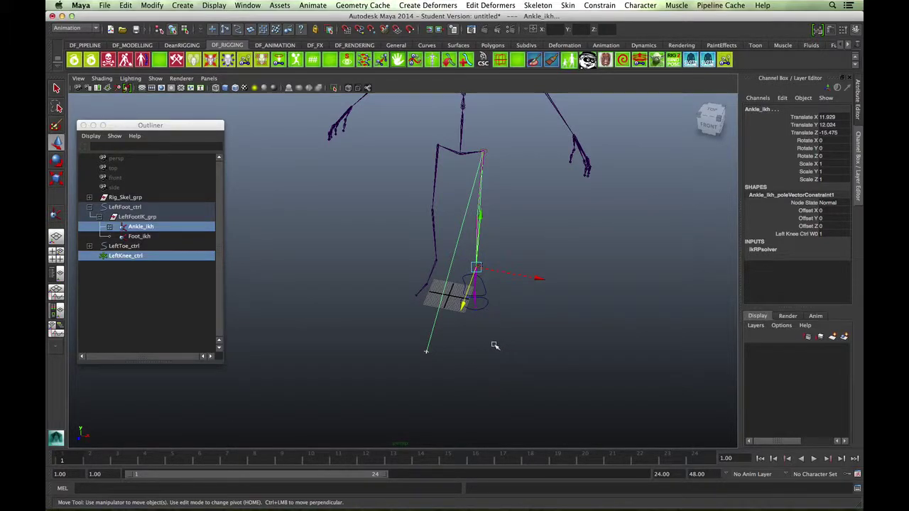
alt+drag(495, 346, 558, 339)
click(553, 330)
alt+drag(509, 239, 538, 277)
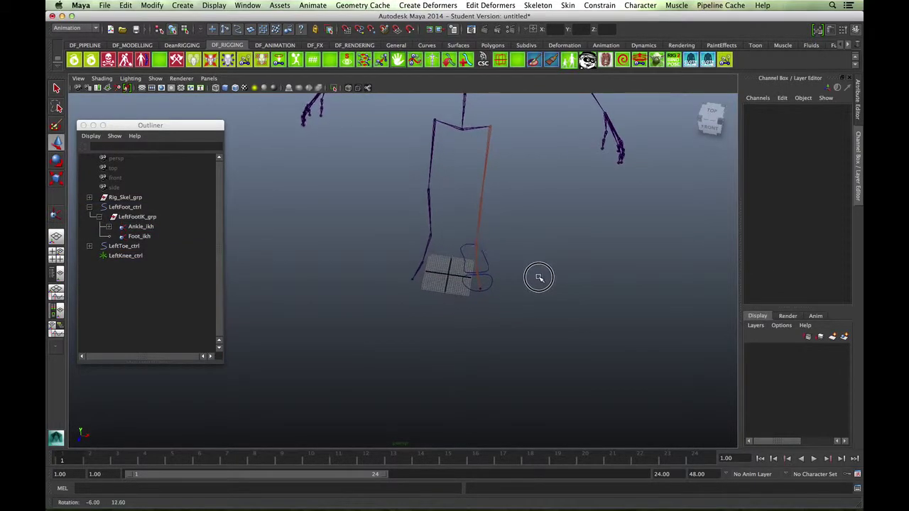
alt+drag(557, 257, 572, 294)
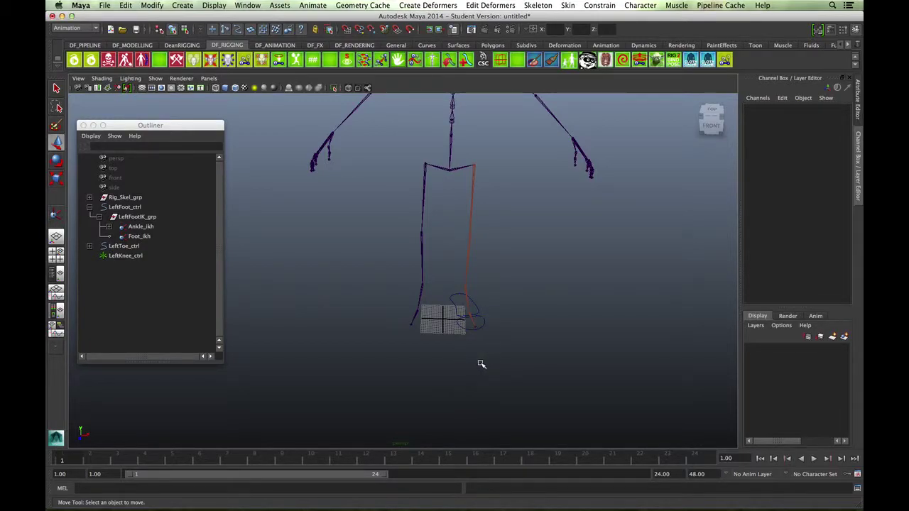
drag(475, 374, 494, 392)
alt+drag(494, 391, 465, 258)
alt+drag(578, 375, 436, 340)
drag(466, 382, 414, 359)
mouse_move(527, 365)
mouse_down()
mouse_move(570, 371)
mouse_move(542, 340)
mouse_move(538, 360)
mouse_up()
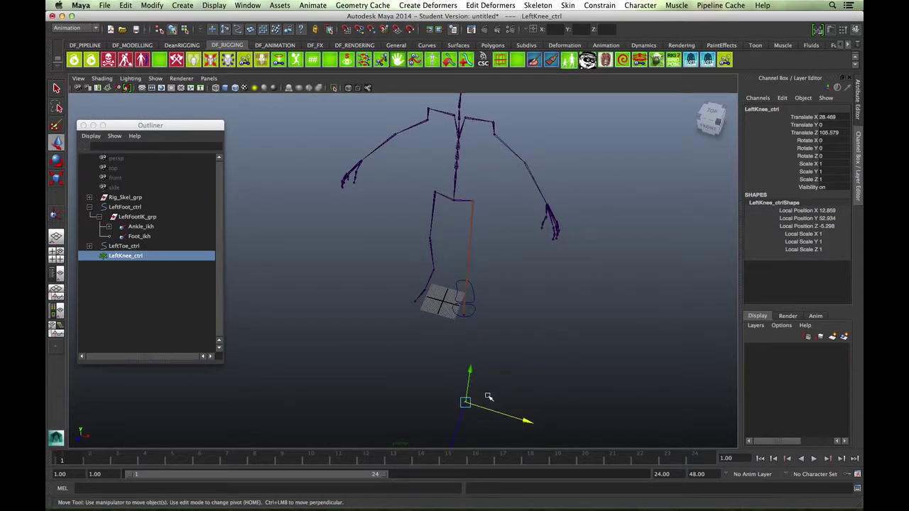
Undo the sideways test move of LeftKnee_ctrl and the Pole Vector constraint on Ankle_ikh.
key(z)
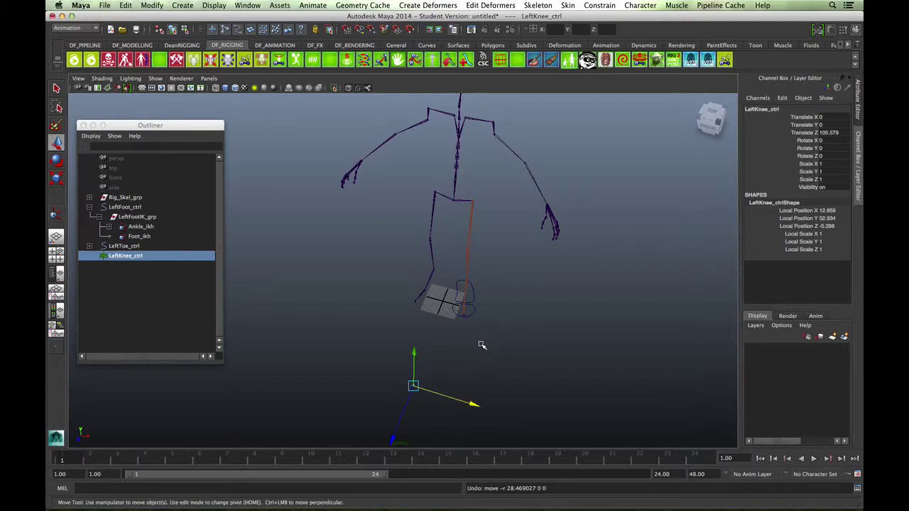
alt+drag(544, 364, 542, 339)
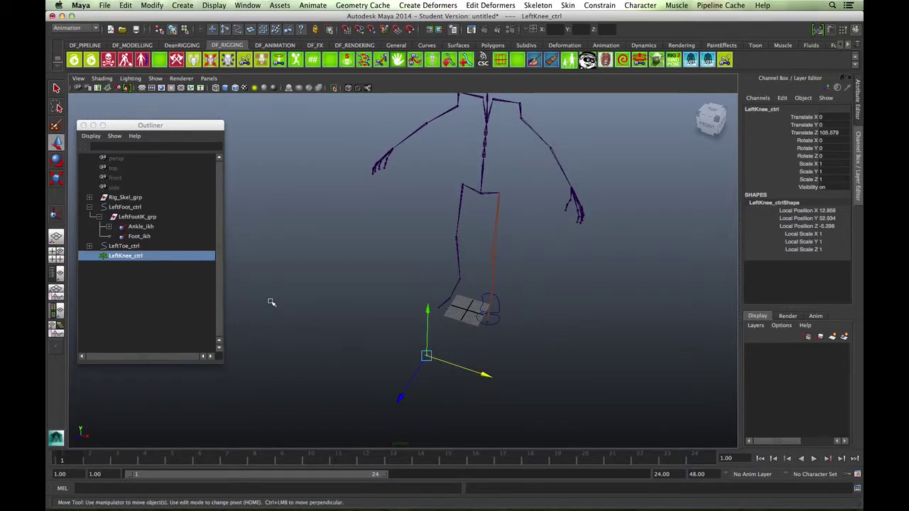
key(z)
key(z)
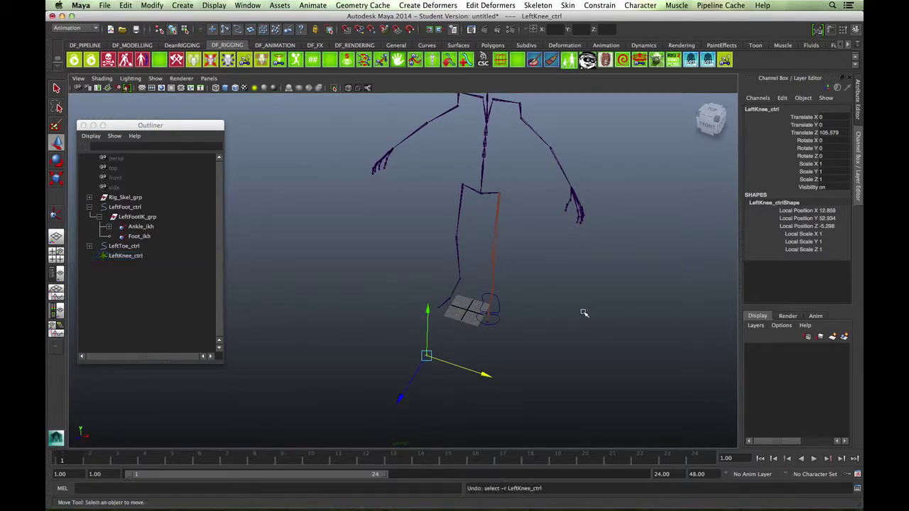
key(z)
Move LeftKnee_ctrl sideways to about -13.926 in Translate X and inspect its position relative to the left leg.
click(424, 351)
drag(466, 367, 422, 333)
alt+right_drag(421, 332, 388, 335)
alt+drag(388, 335, 354, 334)
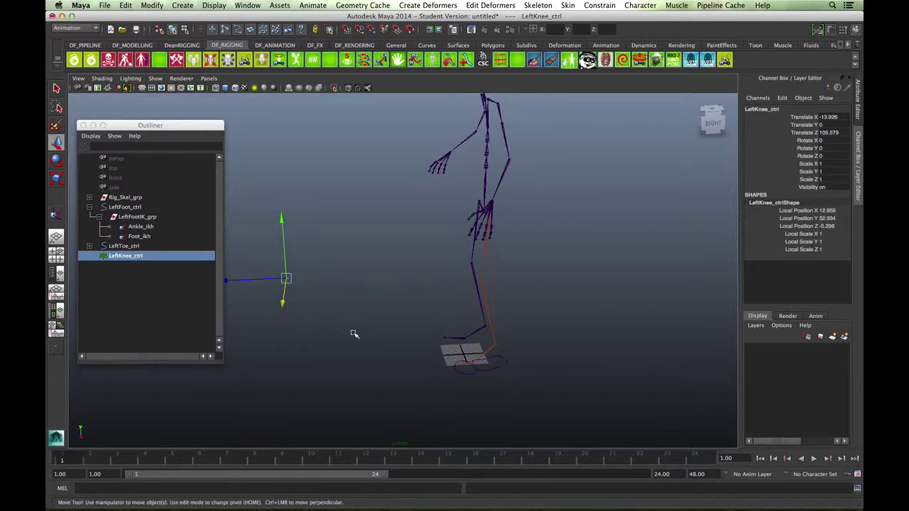
alt+right_drag(380, 333, 331, 337)
alt+drag(332, 337, 372, 326)
alt+right_drag(371, 323, 423, 343)
mouse_move(423, 342)
alt+mouse_down()
mouse_move(442, 313)
mouse_move(405, 319)
mouse_move(406, 331)
mouse_move(428, 322)
mouse_move(439, 342)
alt+mouse_up()
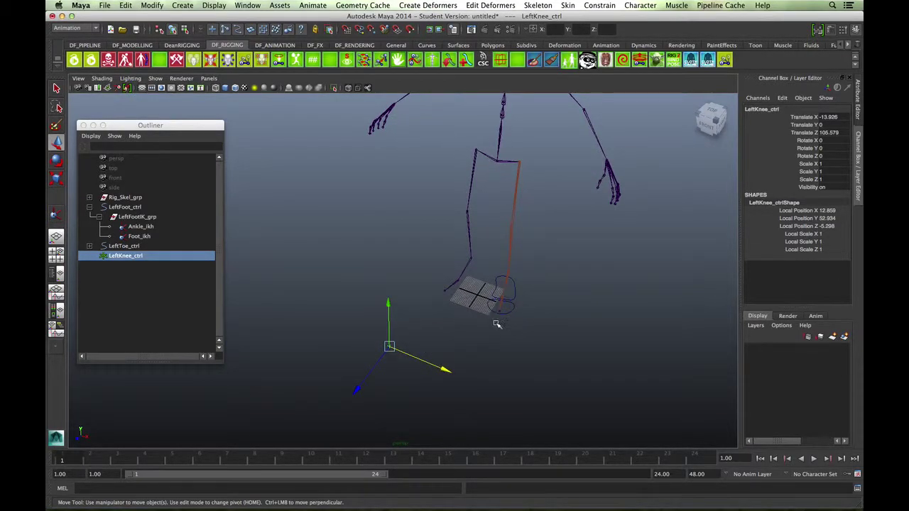
alt+drag(382, 363, 417, 357)
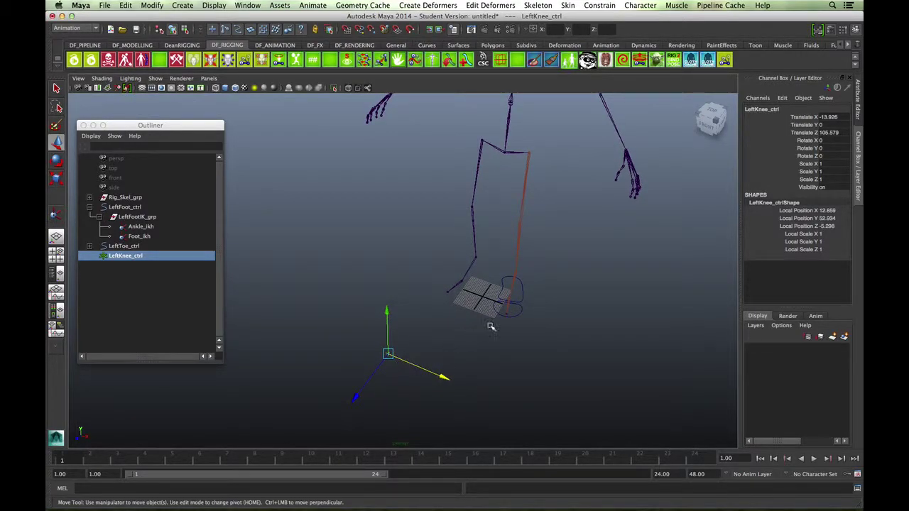
Snap LeftKnee_ctrl to the ball joint of the left foot and freeze its transformations.
middle_drag(522, 305, 508, 299)
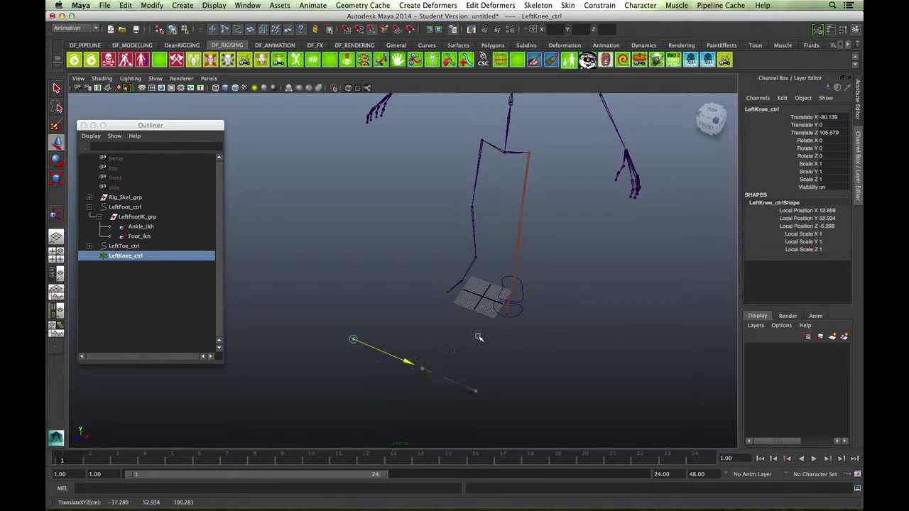
drag(423, 368, 369, 333)
key(f)
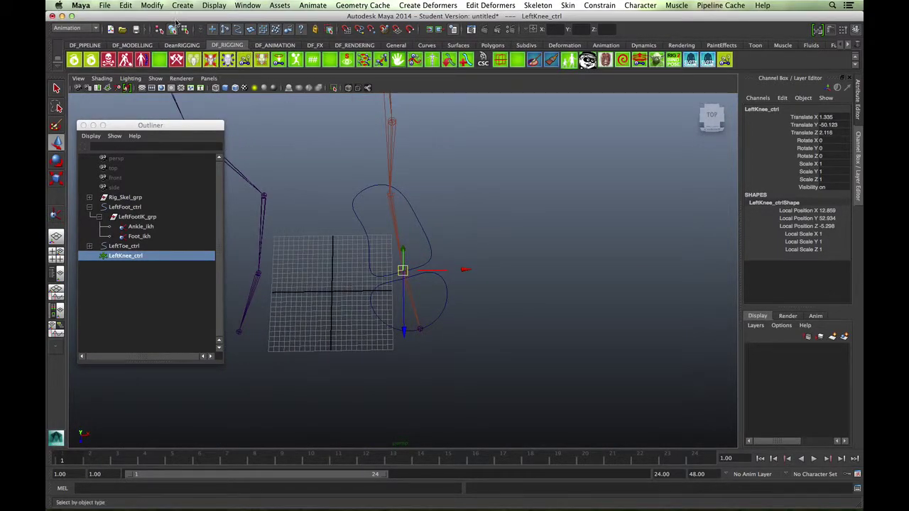
click(153, 5)
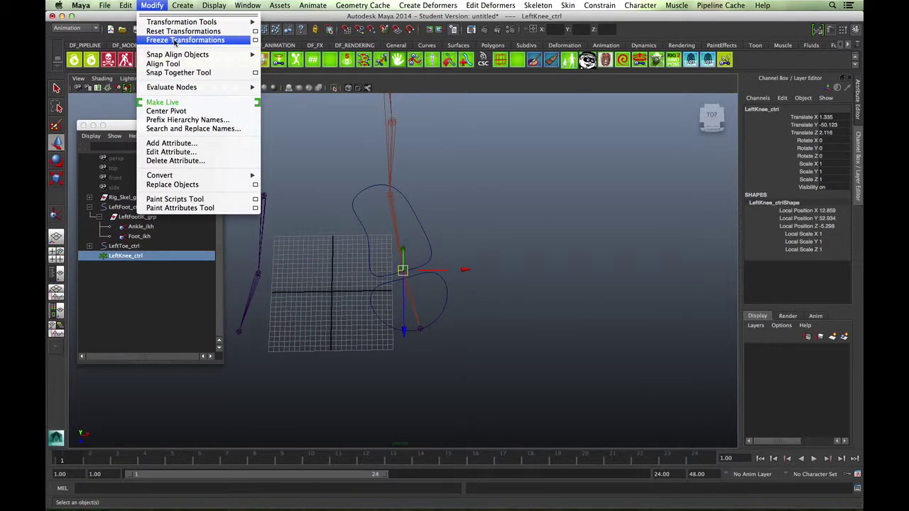
click(174, 40)
Scale LeftKnee_ctrl uniformly to about 7.531 on all three axes.
alt+drag(566, 273, 600, 319)
alt+right_drag(600, 320, 610, 310)
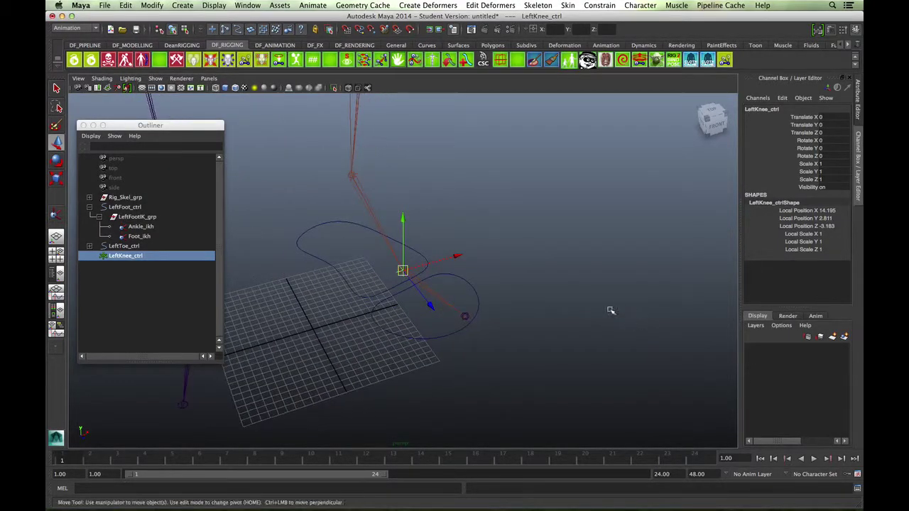
key(r)
click(404, 270)
drag(406, 272, 544, 286)
alt+drag(605, 298, 519, 306)
click(521, 307)
alt+right_drag(411, 338, 577, 344)
alt+drag(577, 343, 535, 336)
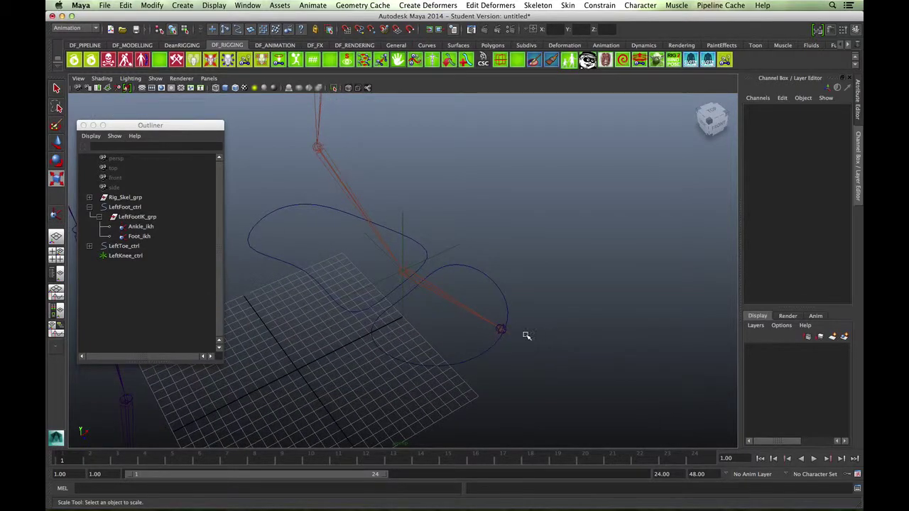
click(440, 255)
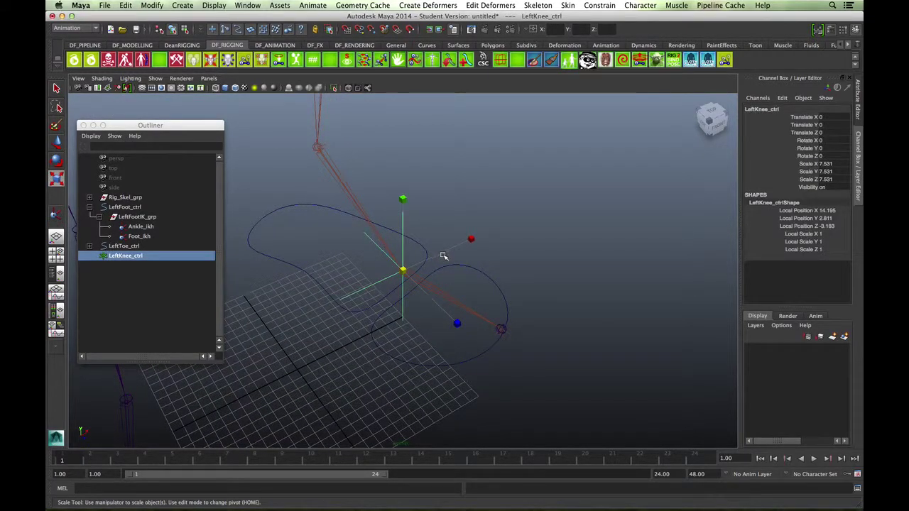
alt+drag(517, 329, 482, 331)
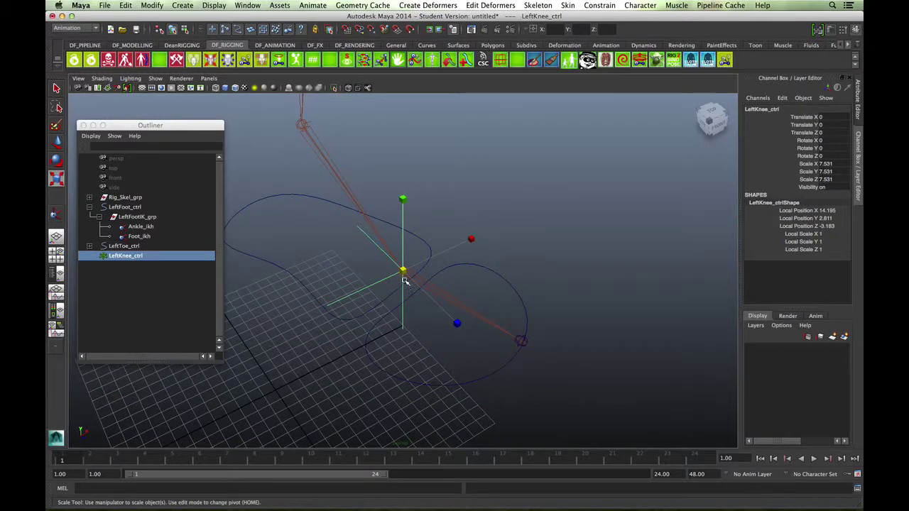
Aim-constrain LeftKnee_ctrl to the Rig_L_ToeEnd_jnt joint with aim vector 0, 0, 1, up vector 0, 1, 0, no maintained offset and weight 1.
click(530, 343)
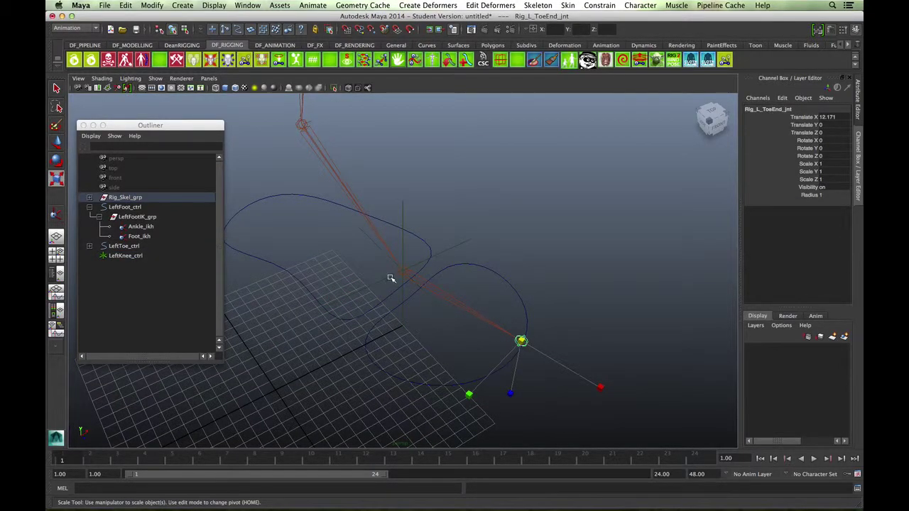
alt+drag(591, 329, 461, 318)
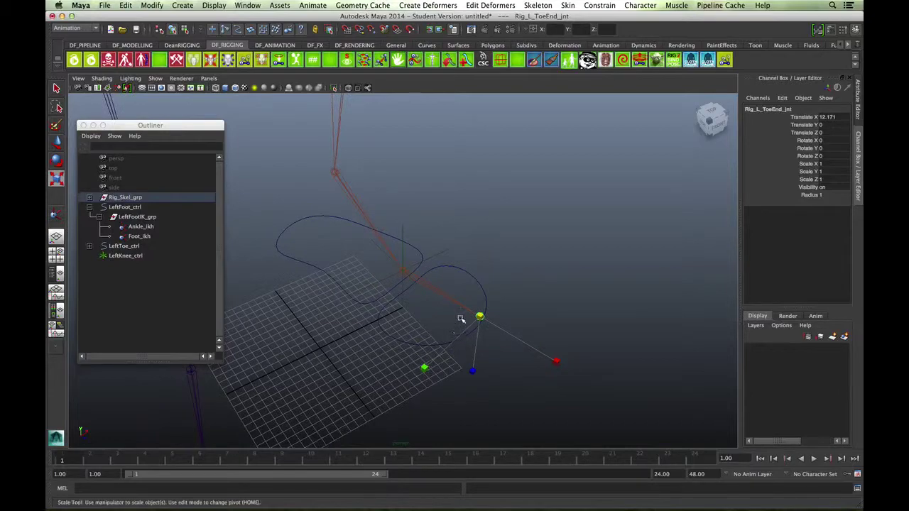
click(554, 281)
alt+drag(428, 383, 560, 382)
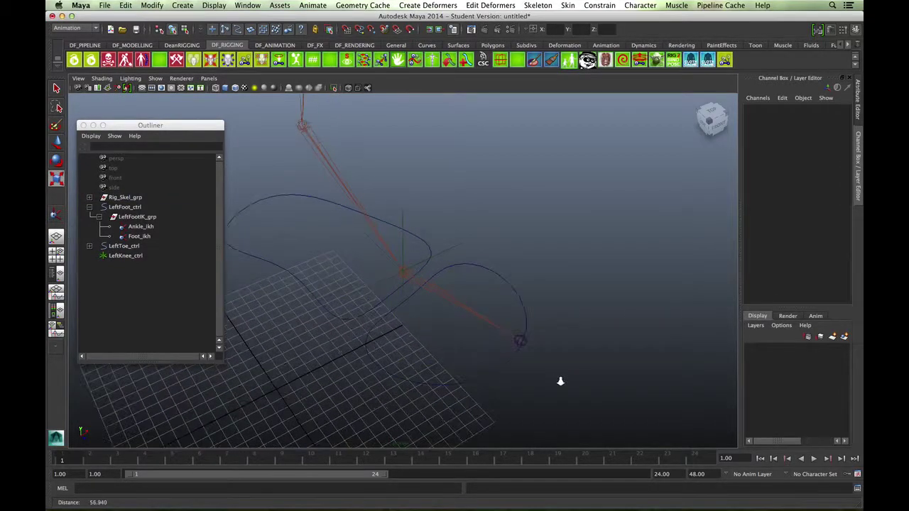
click(522, 341)
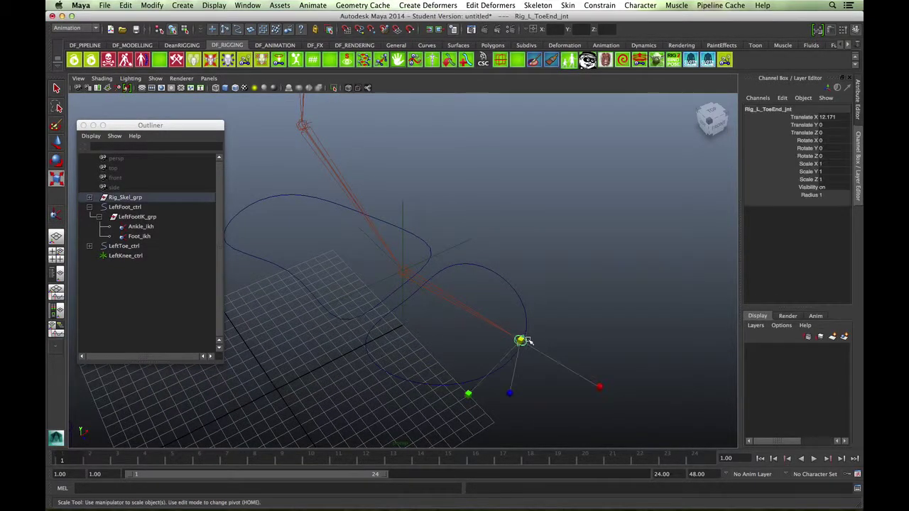
click(463, 245)
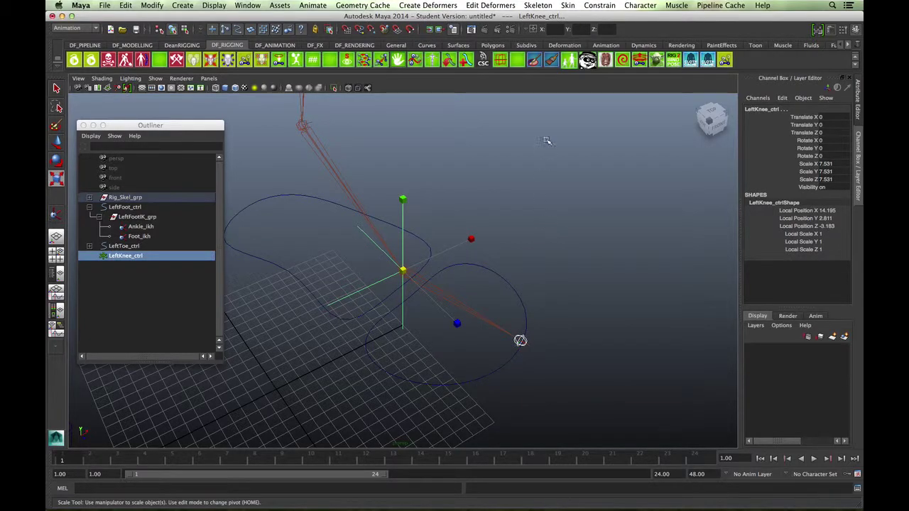
click(600, 5)
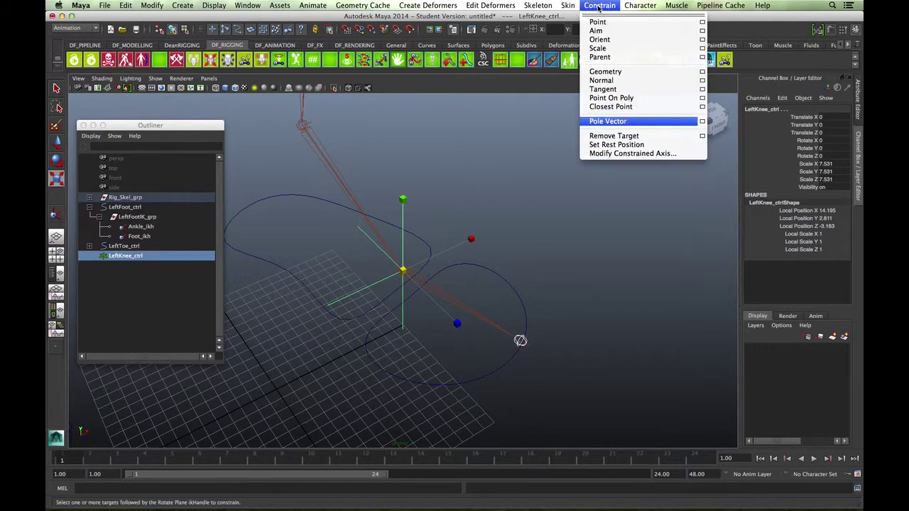
click(702, 31)
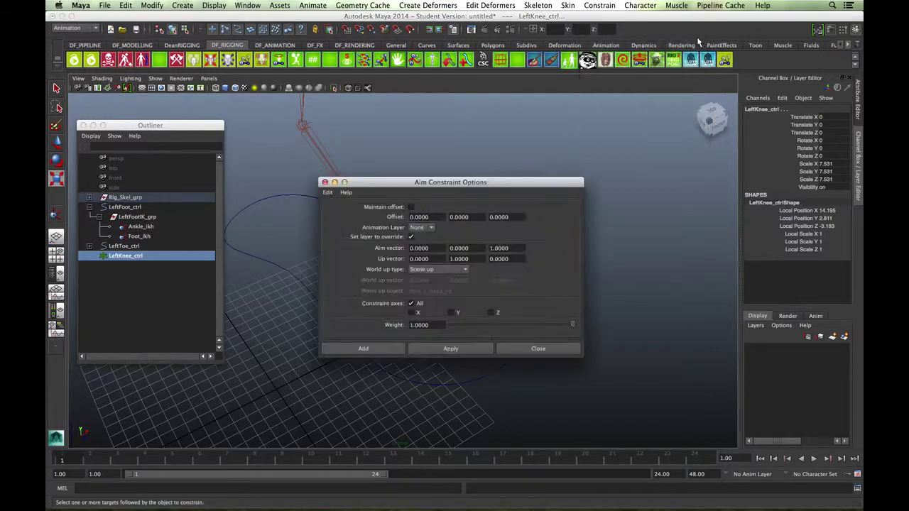
drag(511, 178, 715, 91)
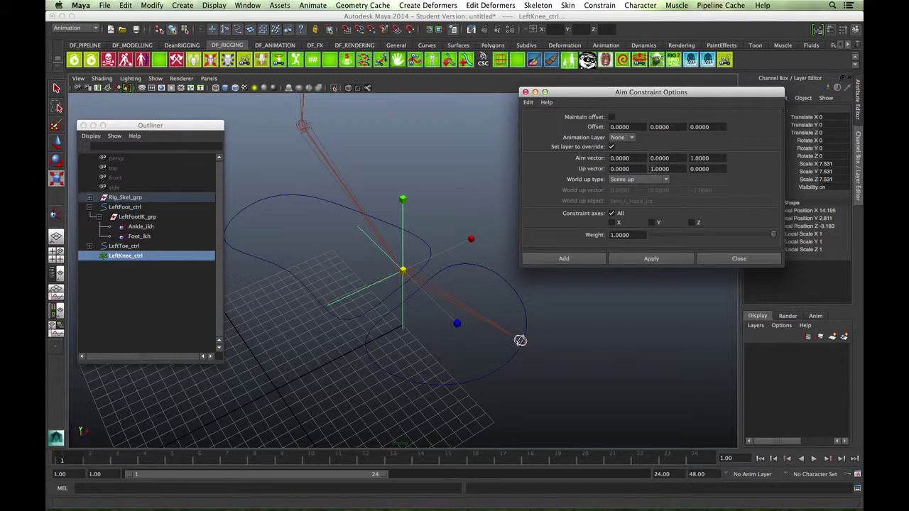
click(564, 258)
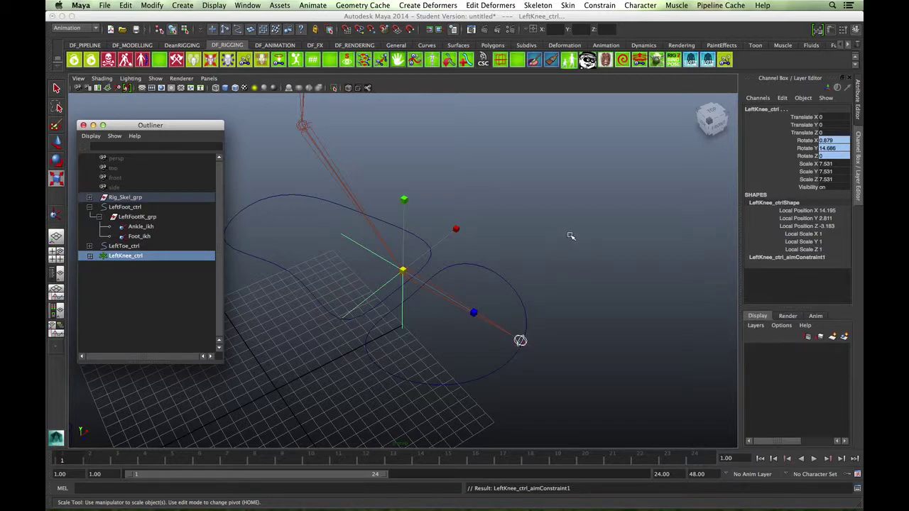
Delete the aim constraint under LeftKnee_ctrl.
click(578, 240)
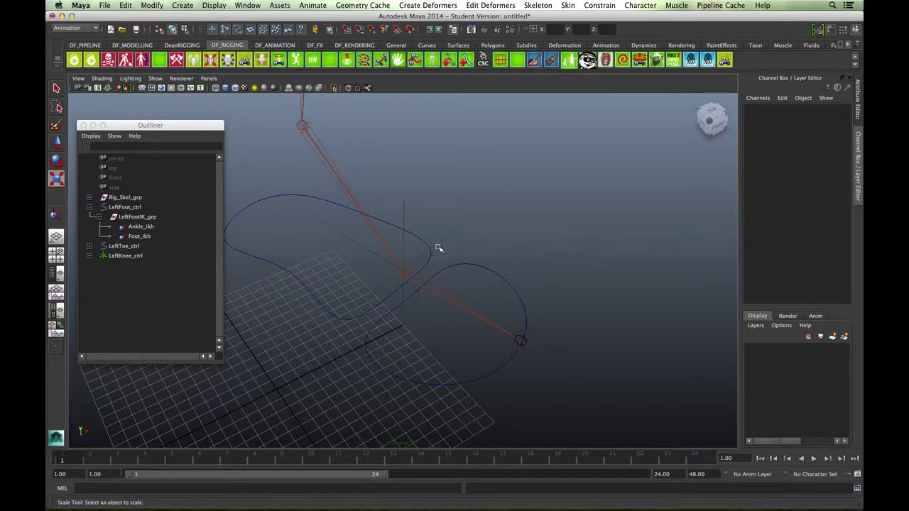
click(442, 240)
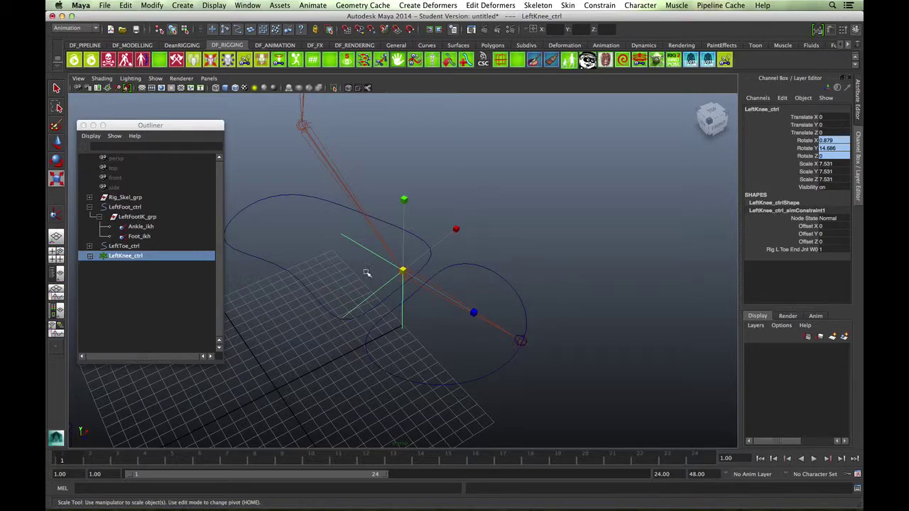
mouse_move(392, 262)
alt+mouse_down()
mouse_move(353, 284)
mouse_move(375, 264)
alt+mouse_up()
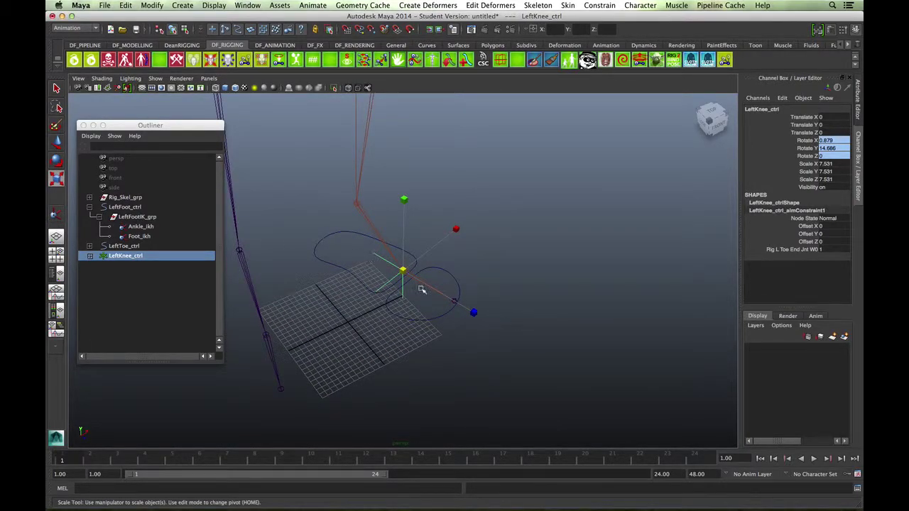
click(90, 256)
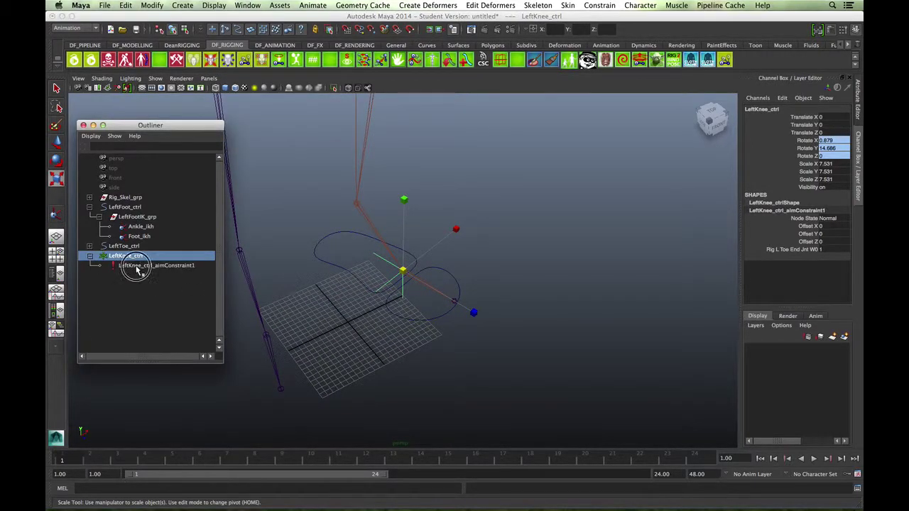
click(138, 267)
key(Delete)
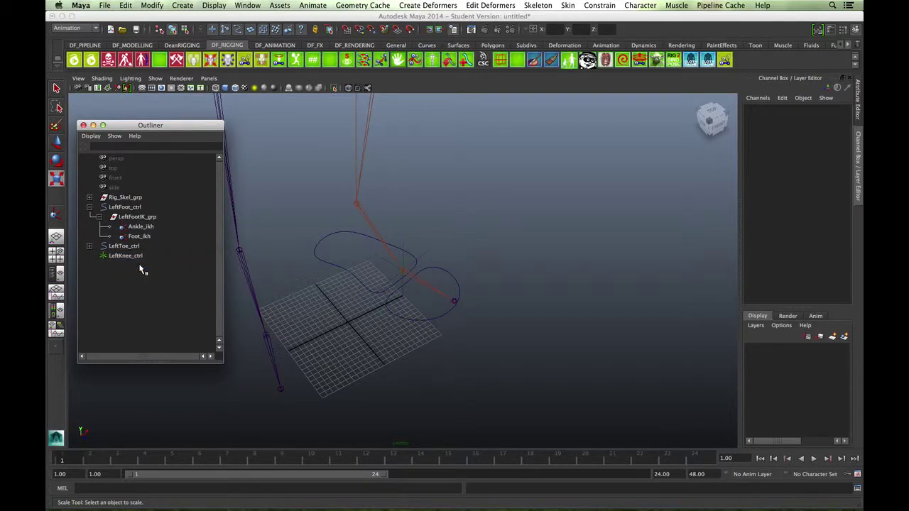
Snap LeftKnee_ctrl to the left knee joint.
click(421, 258)
alt+drag(469, 284, 391, 305)
key(w)
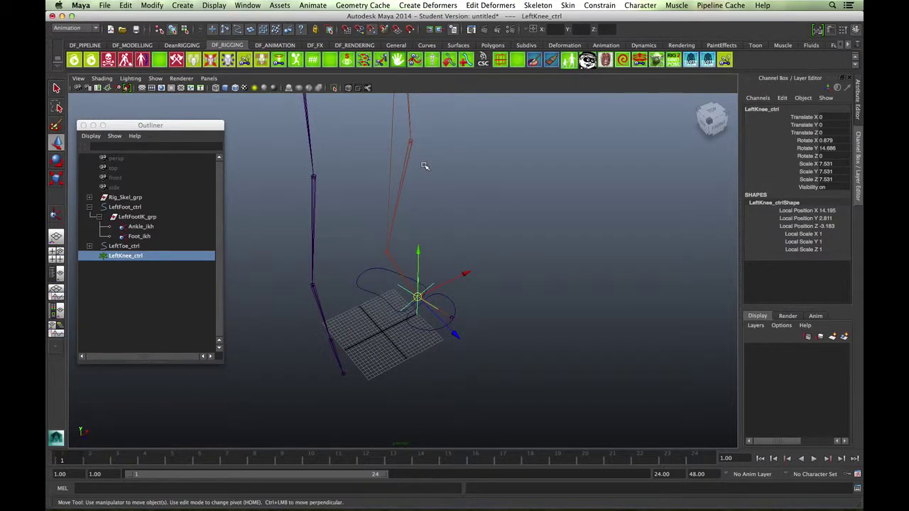
middle_drag(421, 171, 415, 152)
mouse_move(452, 215)
alt+mouse_down()
mouse_move(421, 220)
mouse_move(463, 226)
alt+mouse_up()
click(462, 226)
click(409, 211)
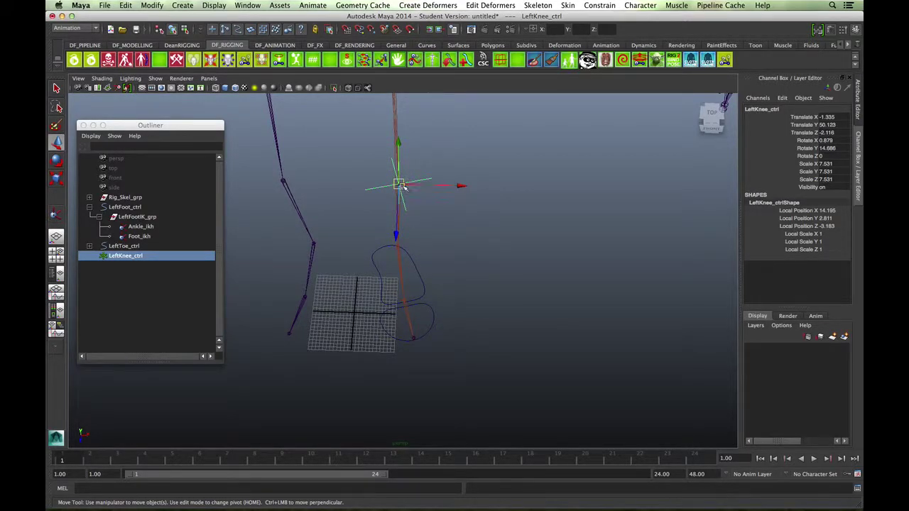
drag(400, 185, 370, 181)
alt+drag(409, 283, 412, 164)
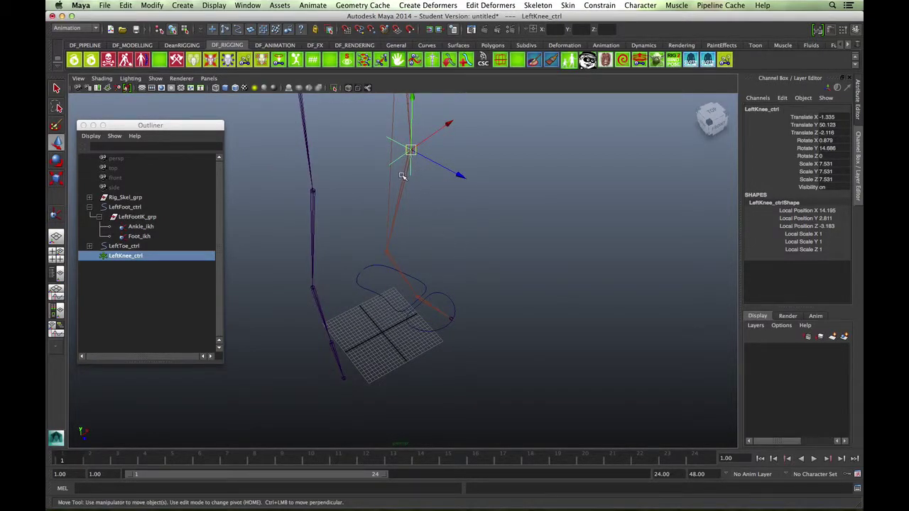
Move LeftKnee_ctrl straight forward from the knee along its own Z axis to about 79.903 in Translate Z.
alt+right_drag(497, 212, 443, 247)
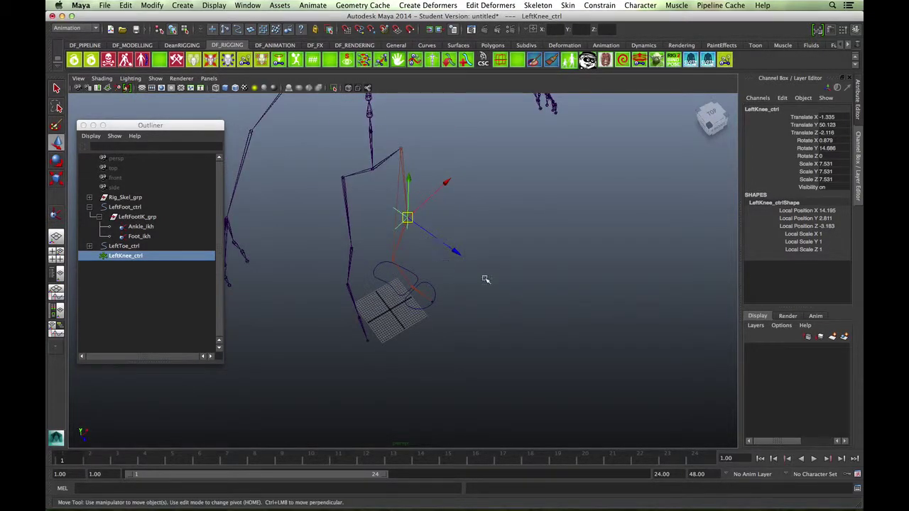
drag(455, 251, 460, 319)
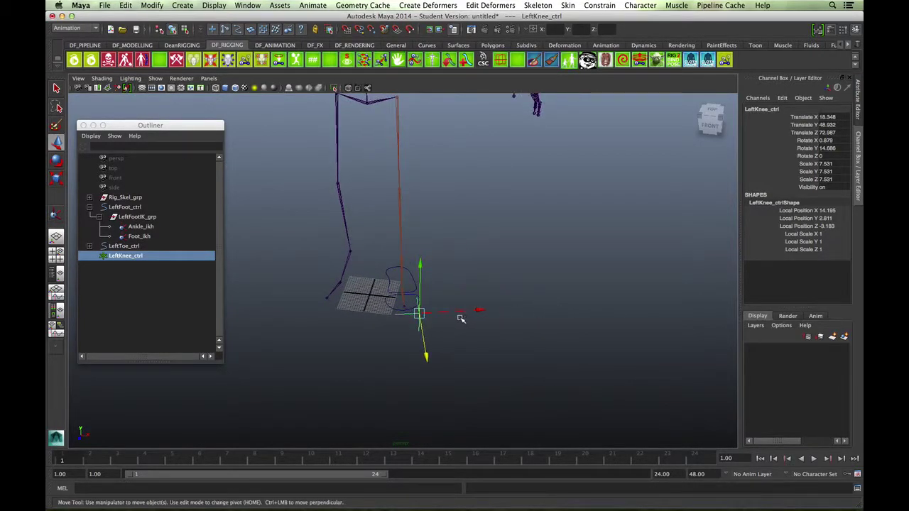
drag(426, 357, 431, 371)
alt+drag(507, 325, 394, 289)
alt+drag(520, 338, 455, 316)
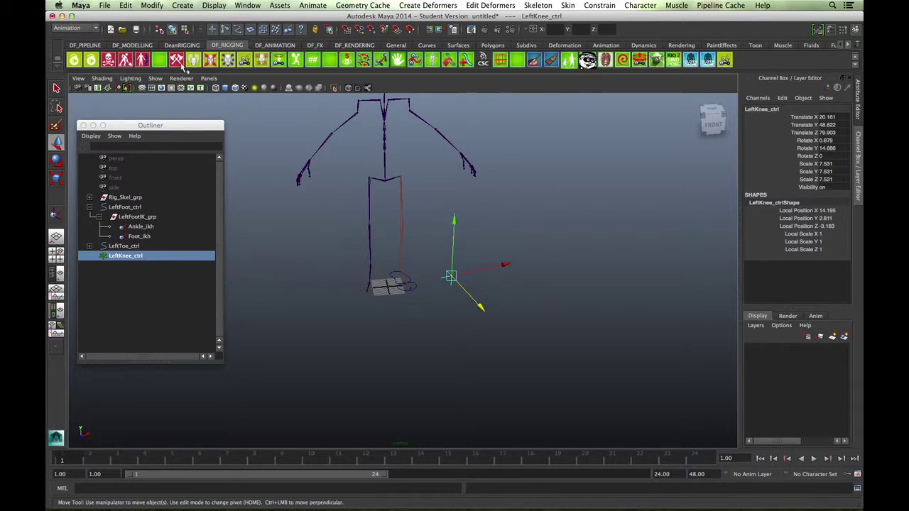
Create a NURBS circle on the grid near the feet, at about -1.457 in X and 3.823 in Z.
click(184, 6)
mouse_move(201, 23)
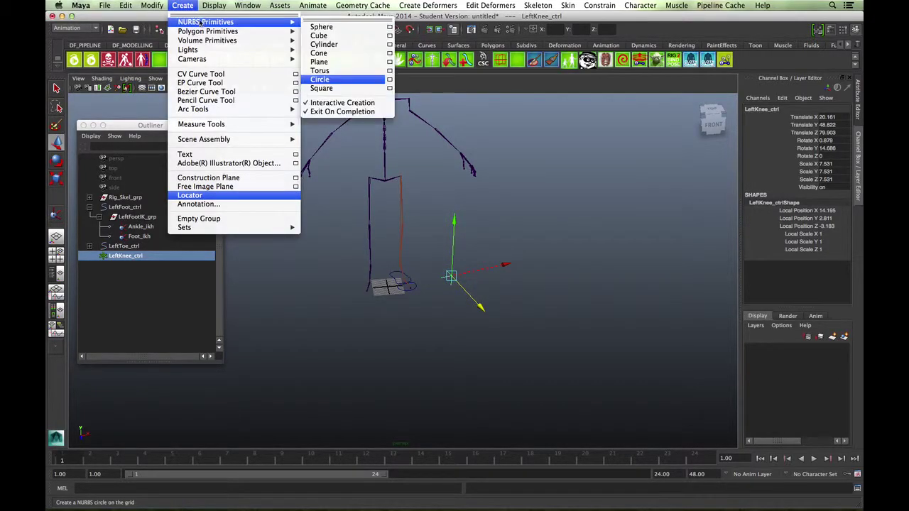
click(321, 81)
click(403, 309)
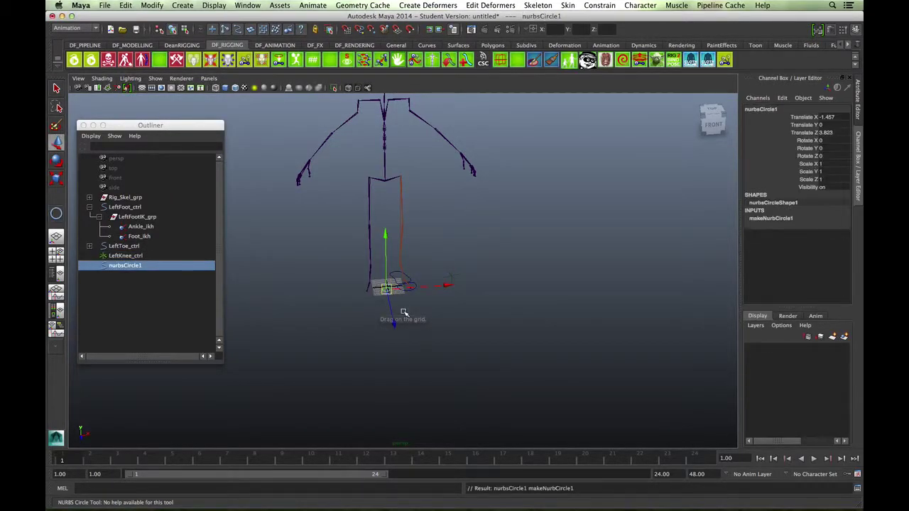
Snap the NURBS circle onto the LeftKnee_ctrl locator in front of the left knee.
key(w)
key(v)
middle_drag(473, 296, 462, 281)
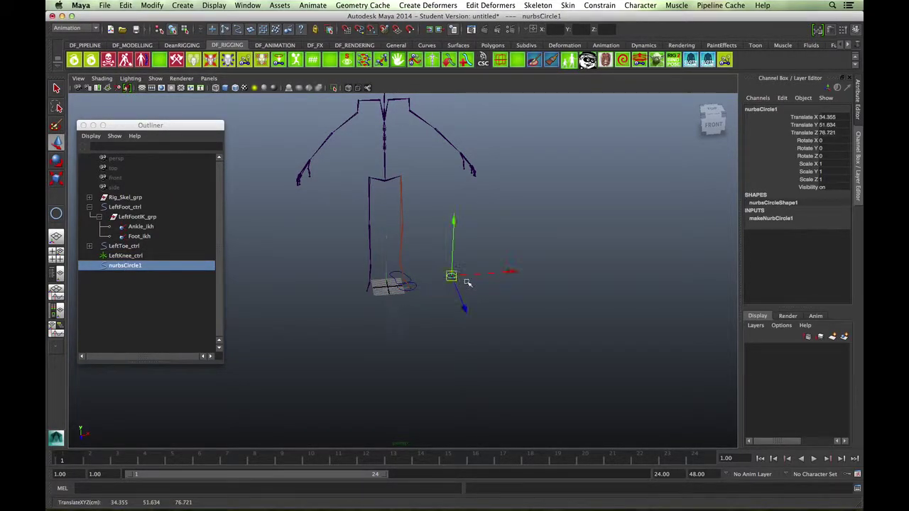
Freeze the transformations of the NURBS circle and delete its construction history.
mouse_move(434, 320)
alt+mouse_down()
mouse_move(452, 324)
mouse_move(444, 326)
alt+mouse_up()
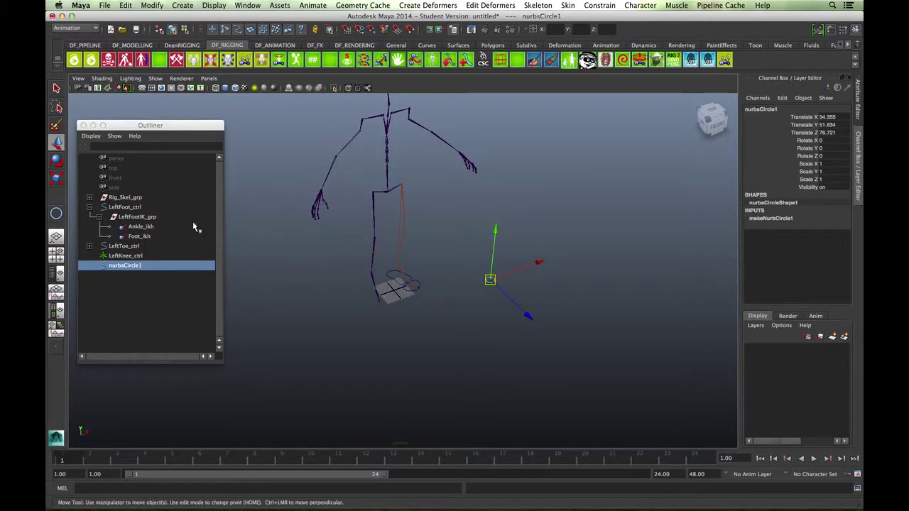
click(152, 5)
click(178, 40)
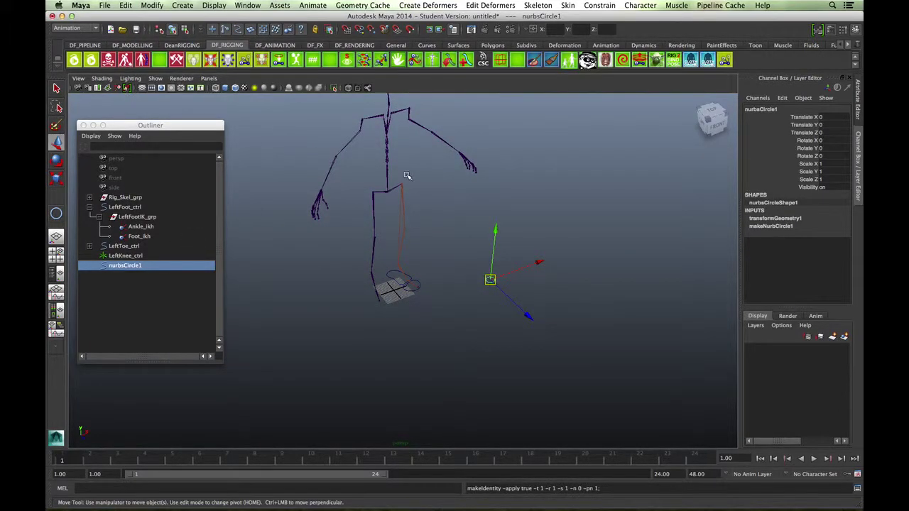
click(119, 6)
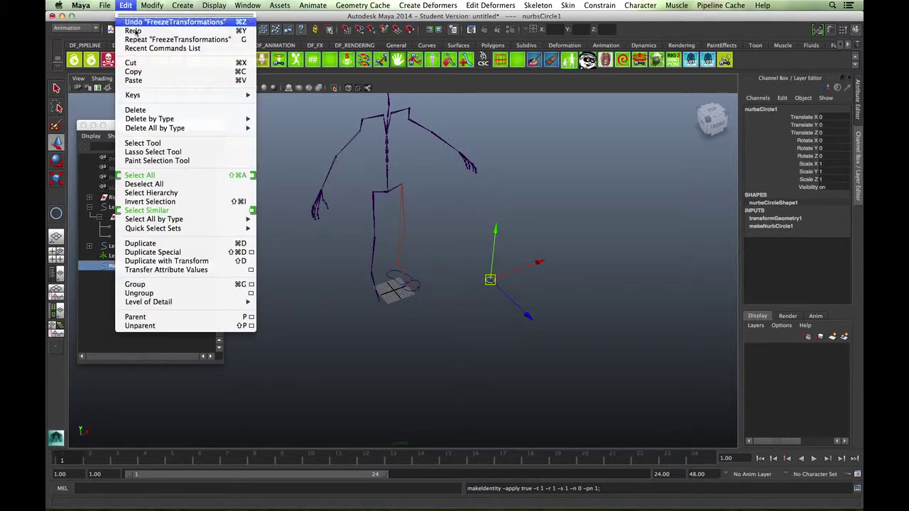
mouse_move(179, 122)
click(292, 126)
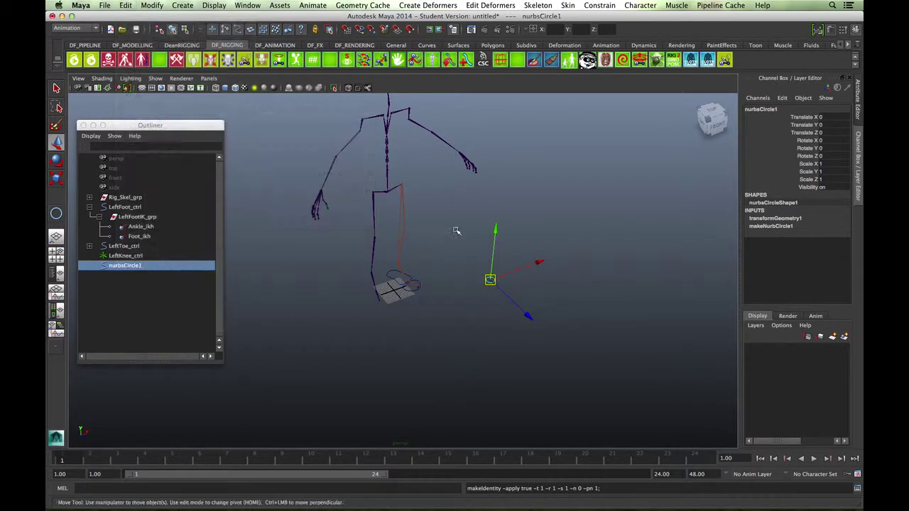
Rename the LeftKnee_ctrl locator as LeftKnee_ctrl_Marker.
alt+drag(447, 278, 543, 262)
alt+drag(470, 278, 477, 301)
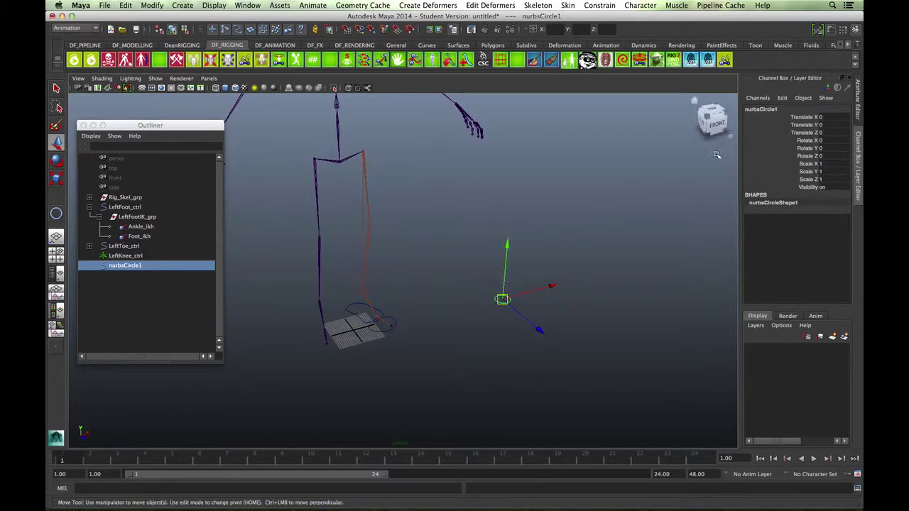
double_click(745, 108)
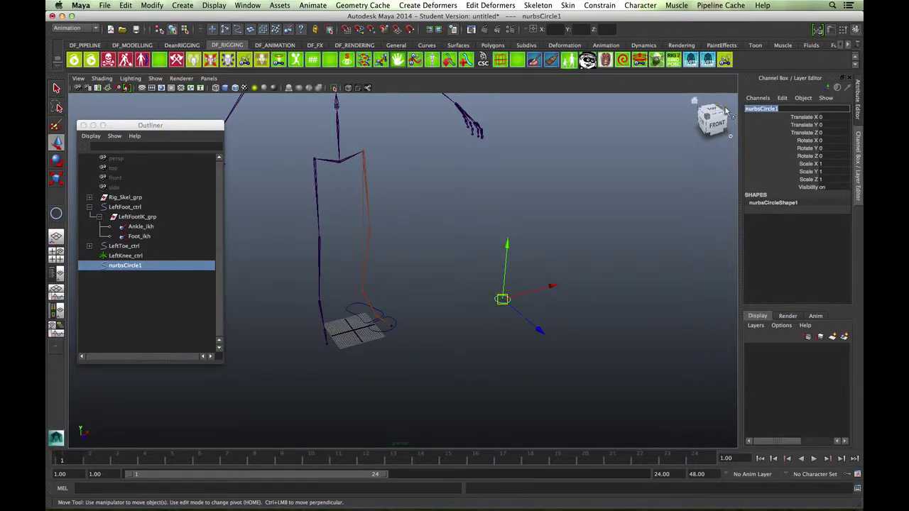
click(128, 256)
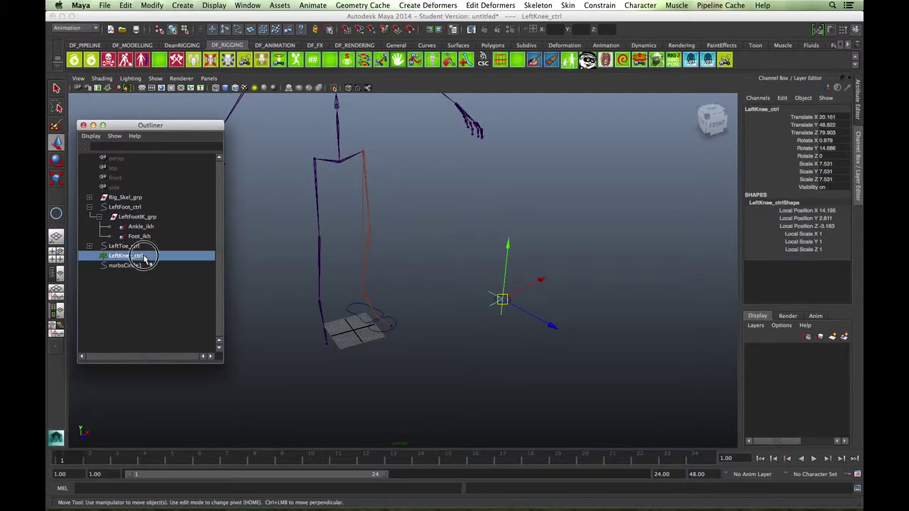
double_click(144, 258)
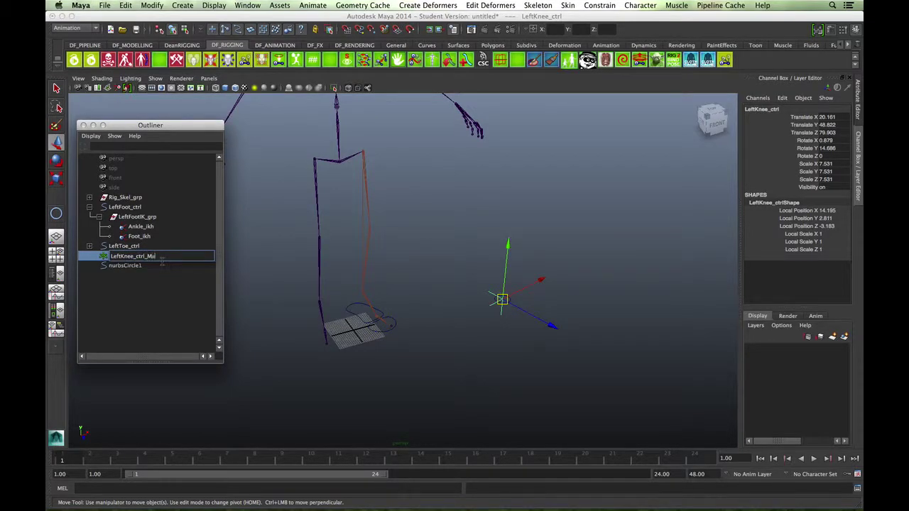
text(_Marker)
key(Return)
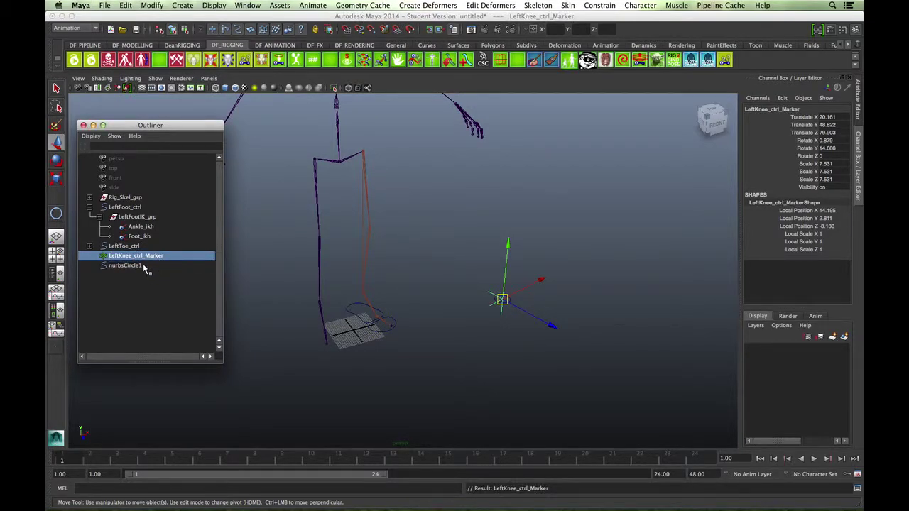
Rename nurbsCircle1 as LeftKnee_ctrl.
double_click(143, 264)
text(n)
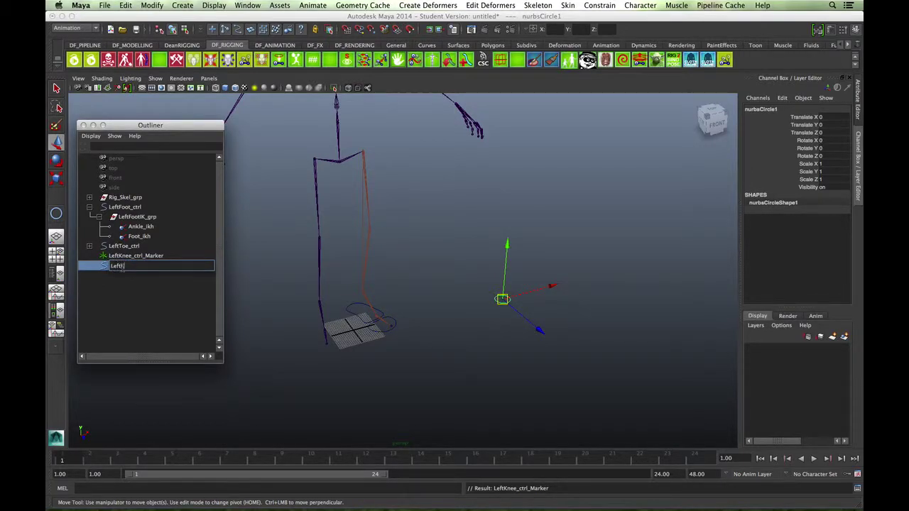
text(eftKnee_ctrl)
key(Return)
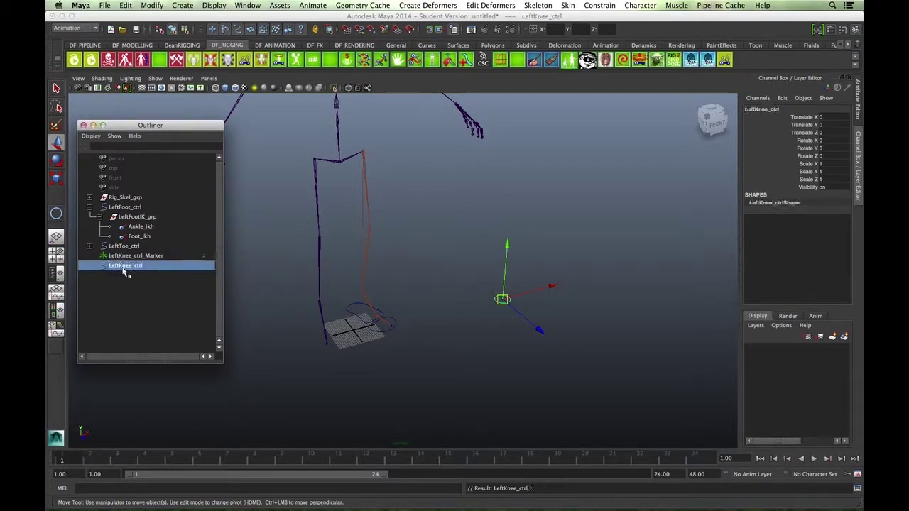
click(442, 332)
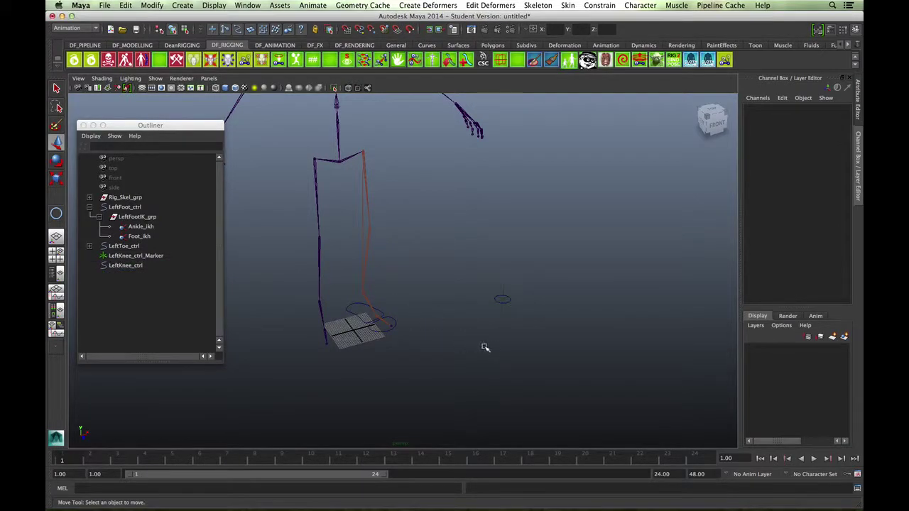
click(511, 301)
click(516, 324)
right_drag(496, 334, 542, 338)
click(557, 313)
click(511, 301)
alt+drag(511, 303, 490, 341)
click(339, 310)
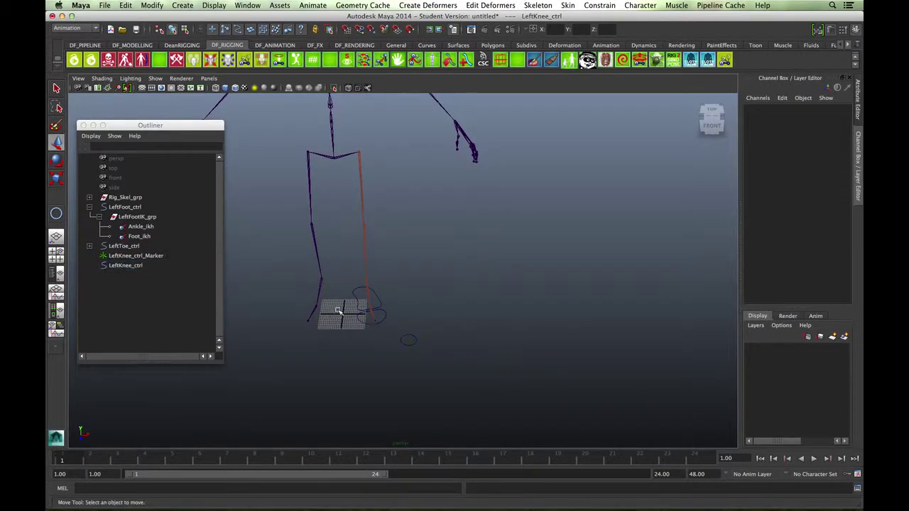
Apply a Pole Vector constraint with the LeftKnee_ctrl circle as the target and Ankle_ikh as the constrained IK handle.
click(415, 344)
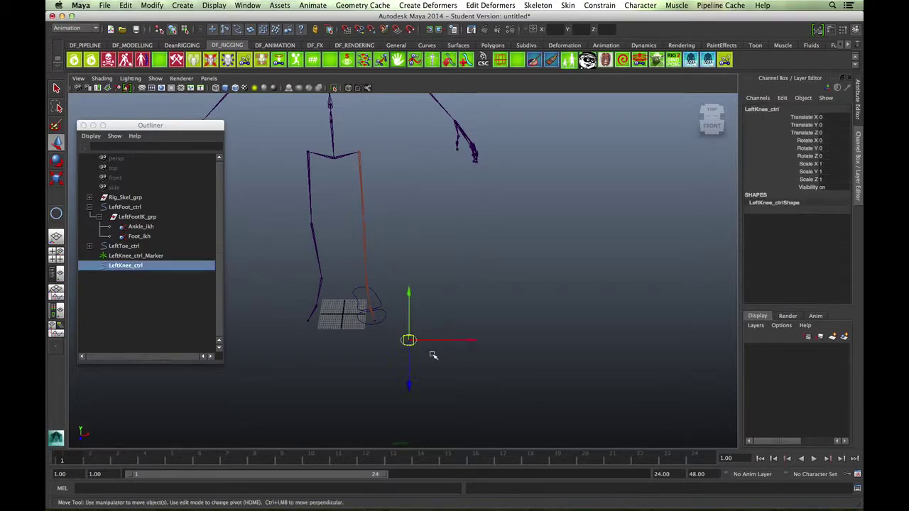
alt+drag(465, 336, 497, 252)
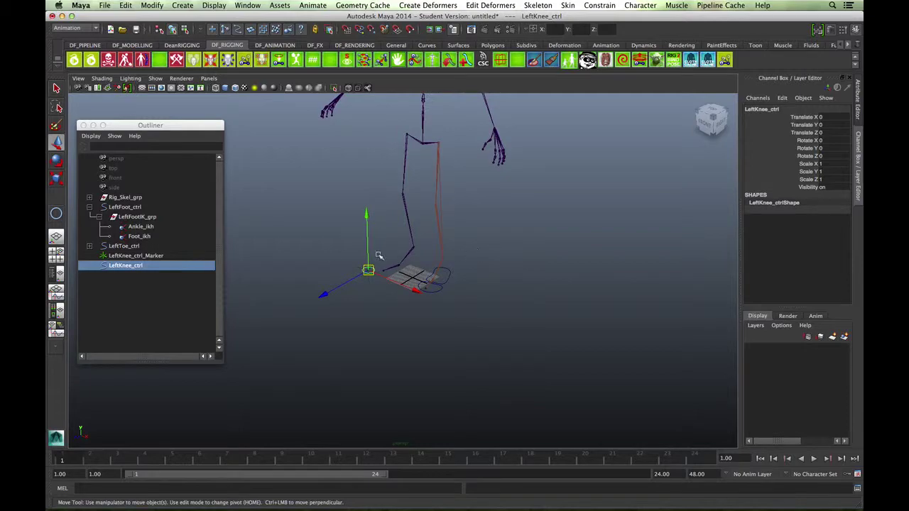
ctrl+click(149, 227)
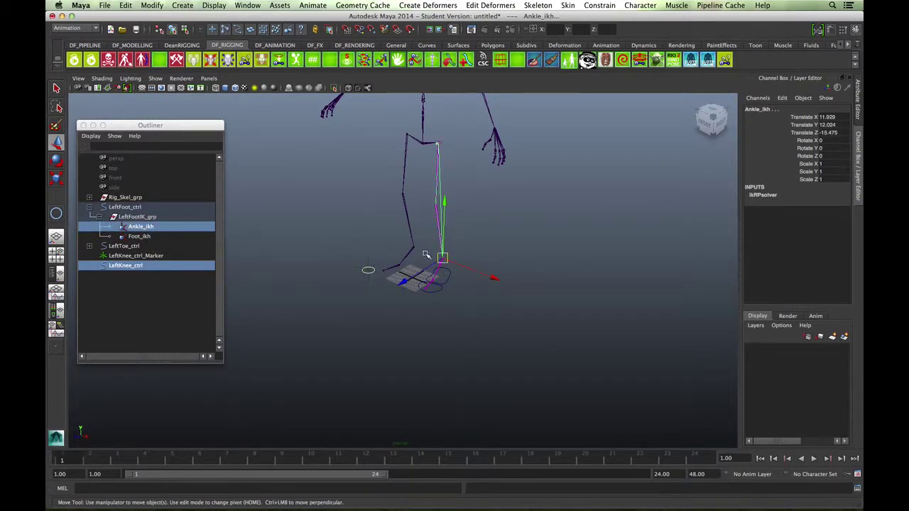
alt+drag(460, 279, 523, 110)
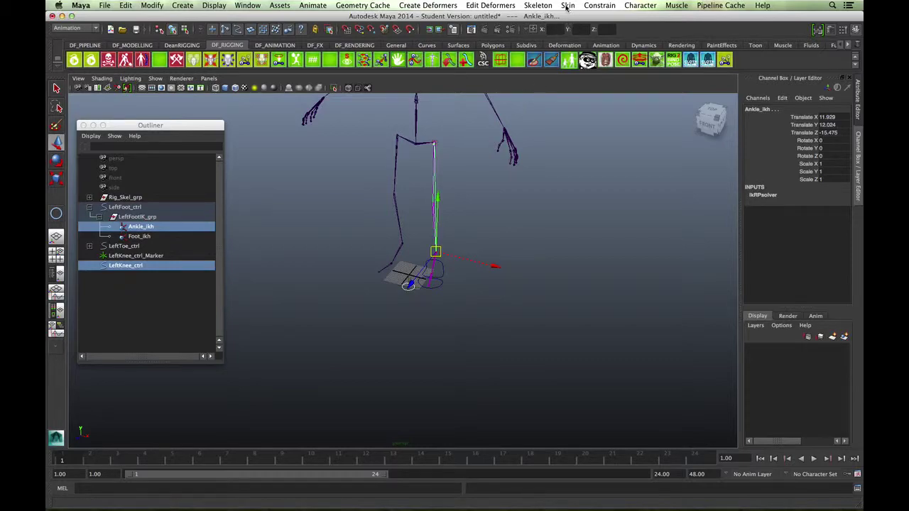
click(593, 7)
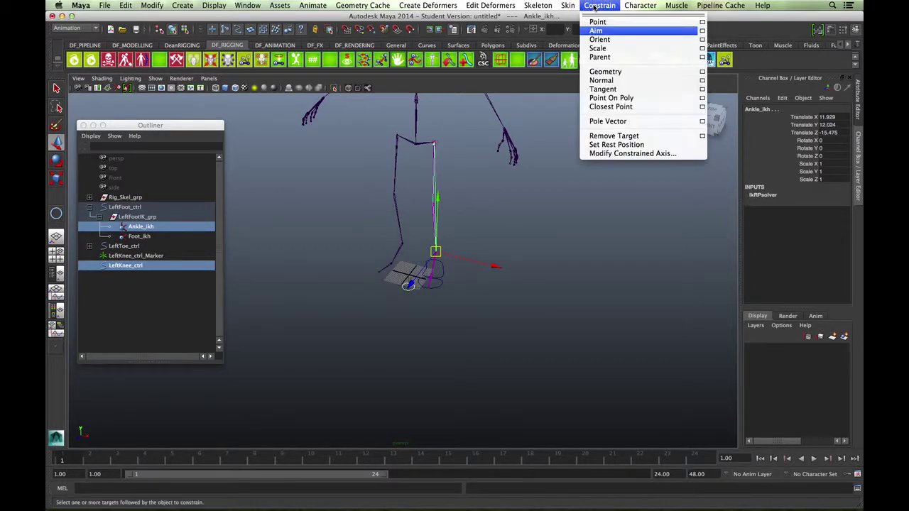
click(609, 122)
Test the pole vector by moving LeftKnee_ctrl around in front of the leg, and undo the moves.
alt+drag(490, 199, 509, 210)
click(473, 241)
alt+right_drag(472, 241, 447, 236)
alt+drag(447, 236, 442, 166)
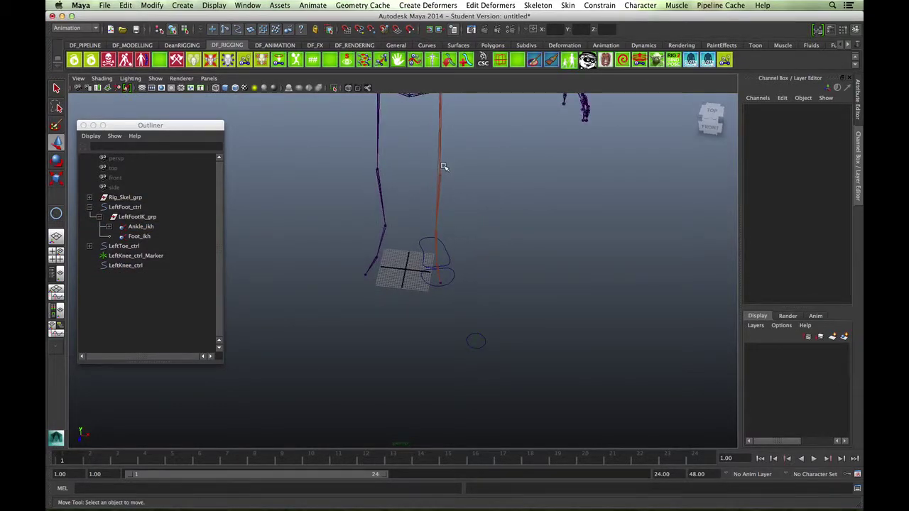
click(477, 343)
alt+drag(556, 311, 507, 294)
key(z)
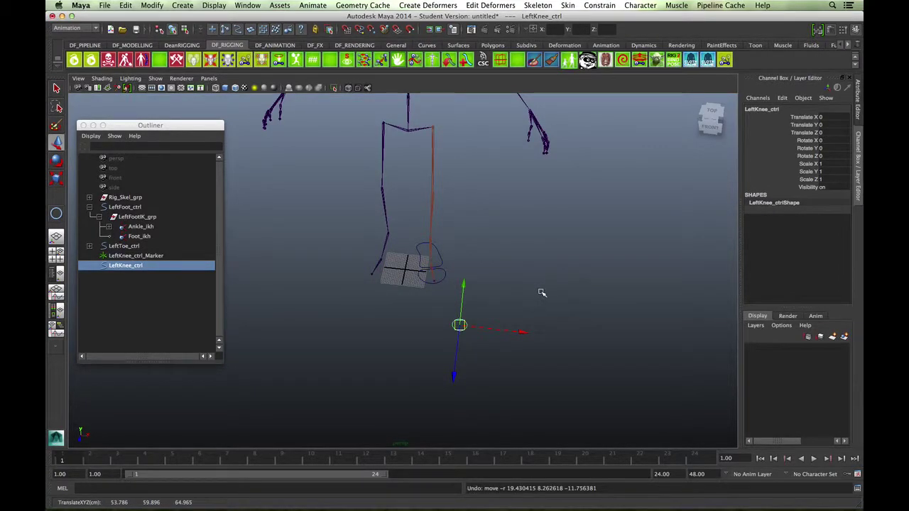
key(z)
key(z)
key(z)
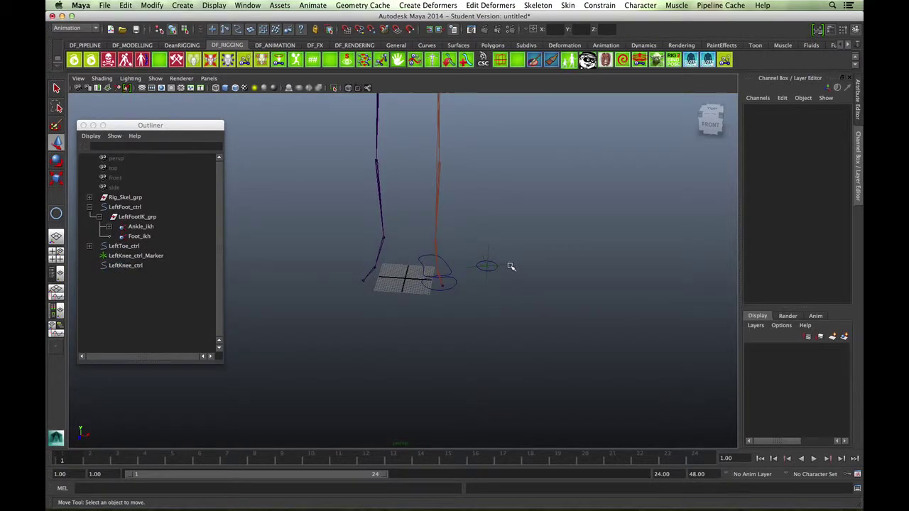
Delete the LeftKnee_ctrl_Marker locator and leave the LeftKnee_ctrl circle selected.
click(490, 266)
key(z)
alt+drag(508, 281, 476, 203)
click(422, 188)
click(468, 234)
alt+drag(469, 234, 501, 135)
alt+drag(441, 295, 475, 286)
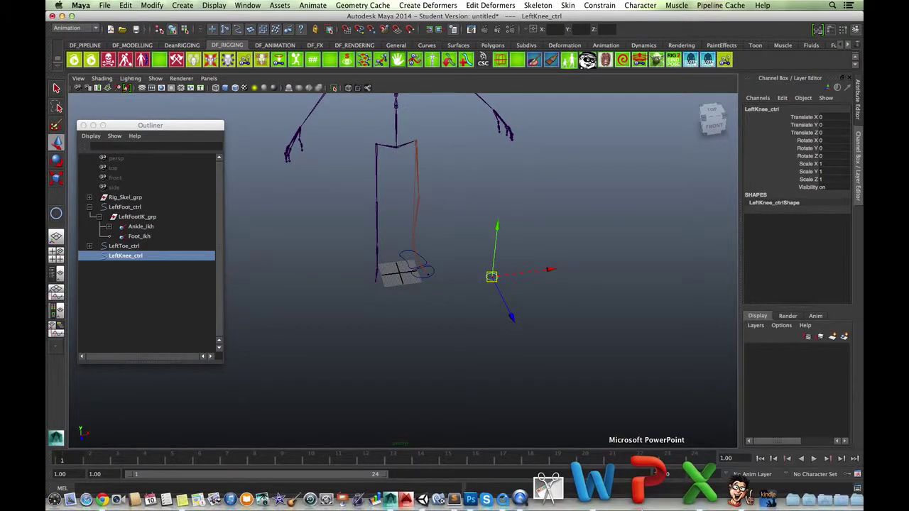
right_click(595, 489)
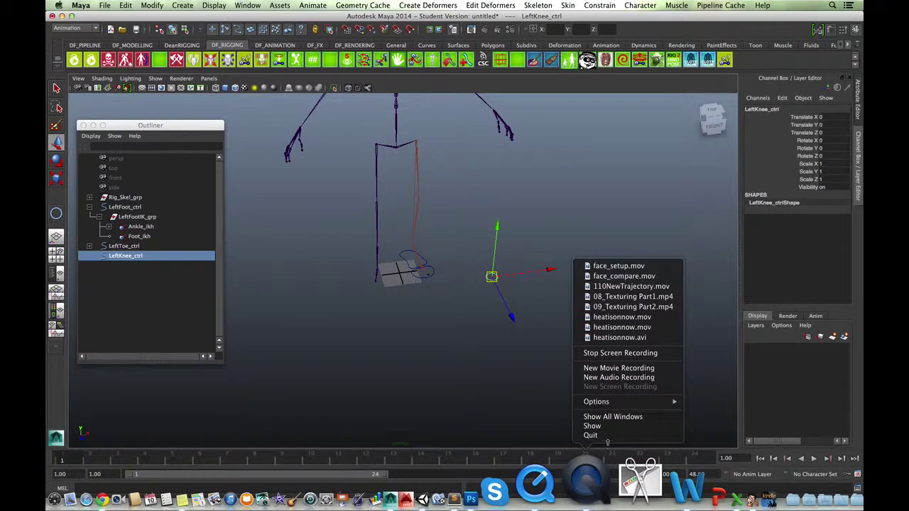